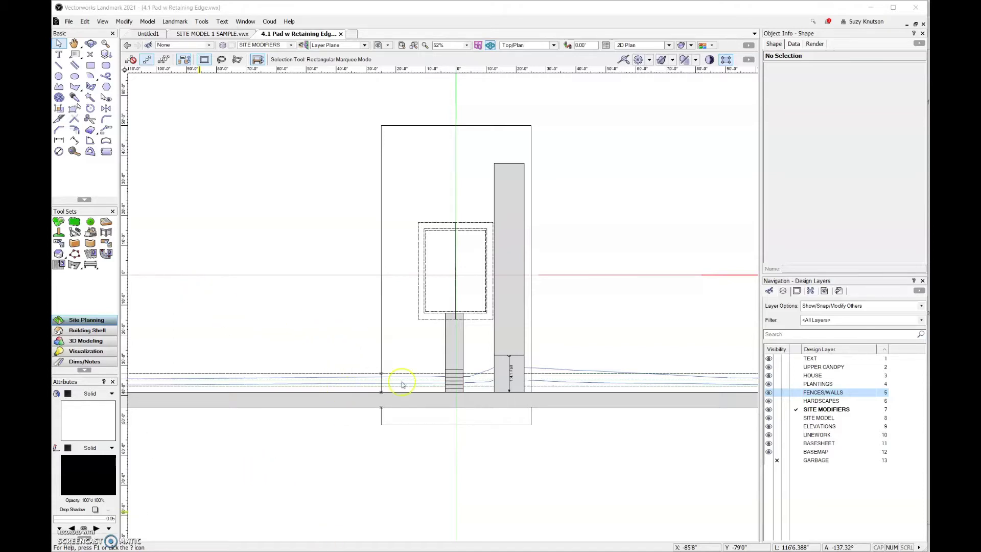
# Make FENCES/WALLS the active design layer and pick the Wall tool
pyautogui.click(447, 500)
pyautogui.click(795, 391)
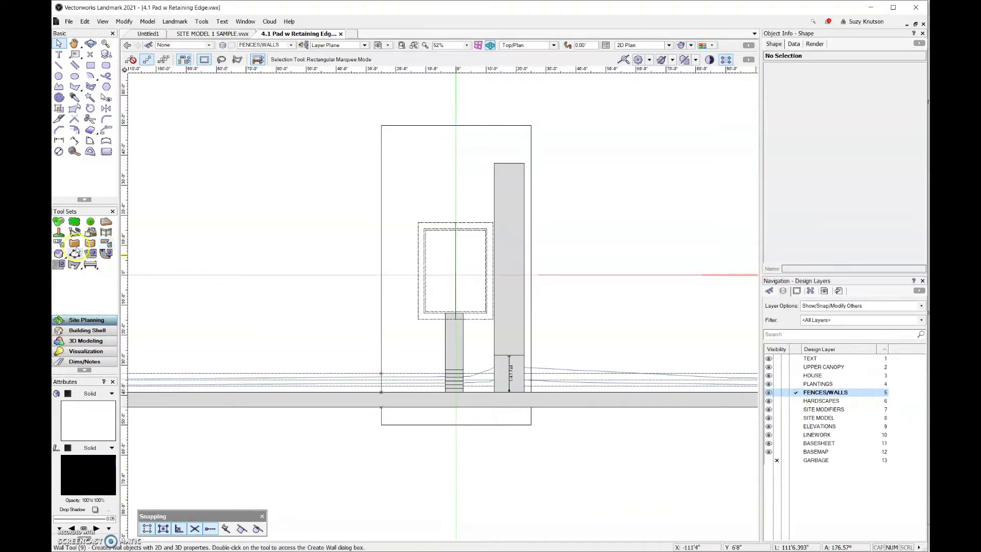
pyautogui.click(74, 242)
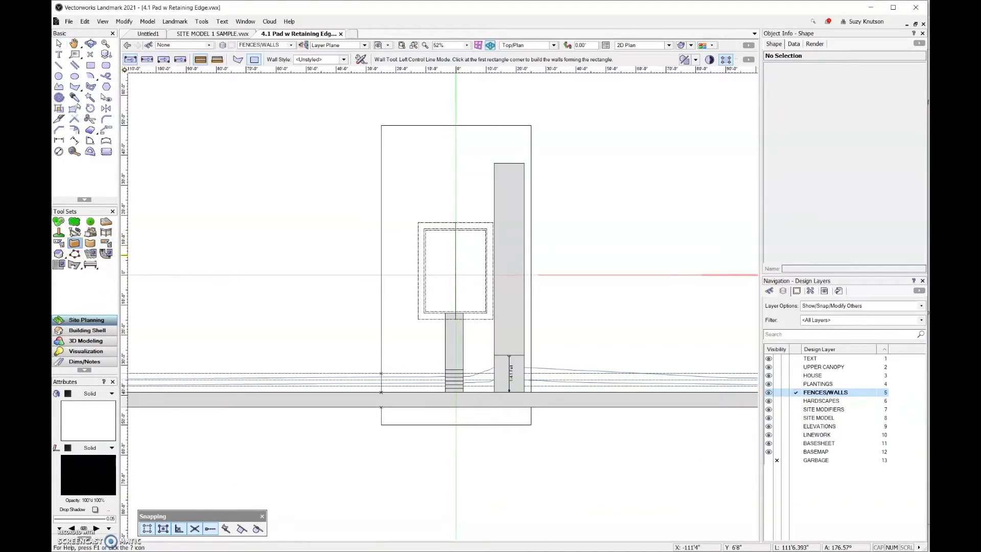
# Set the Wall tool preferences to a 2' wall height over the 3' bottom offset
pyautogui.click(361, 60)
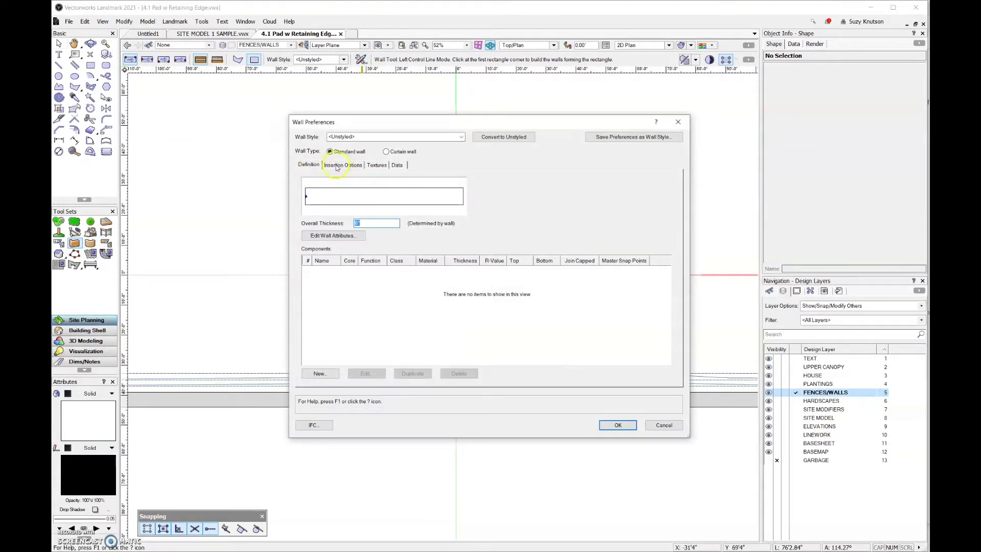
pyautogui.click(337, 166)
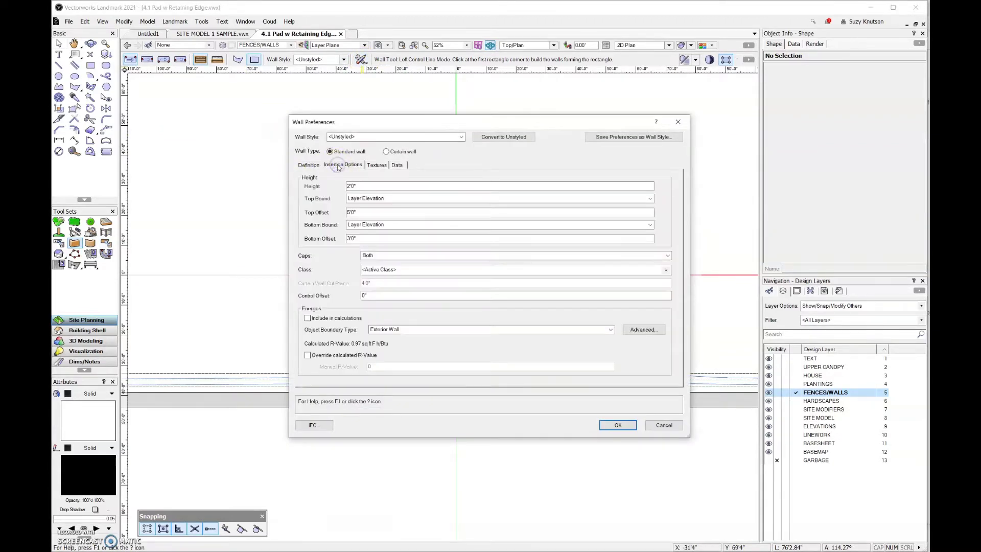
pyautogui.click(364, 237)
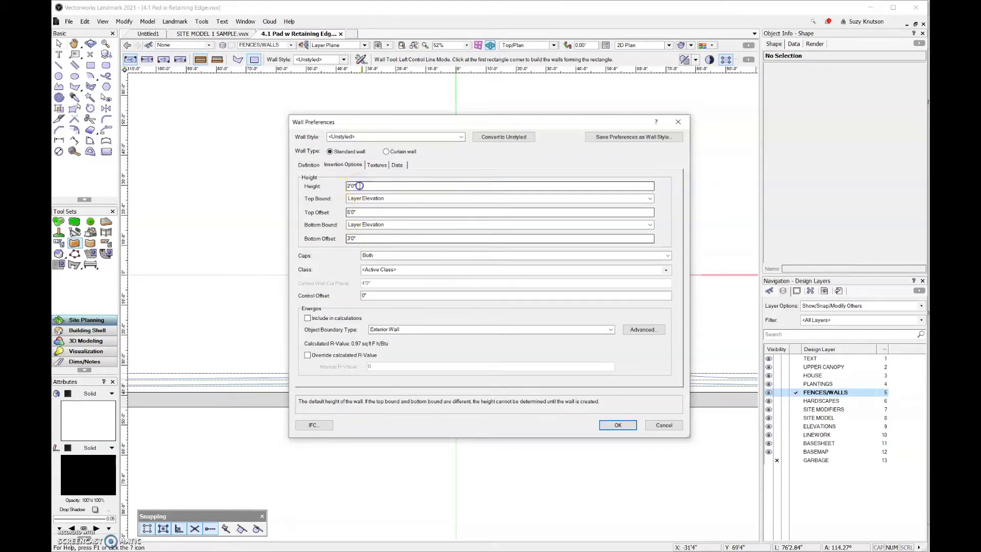
pyautogui.click(332, 187)
pyautogui.write('2')
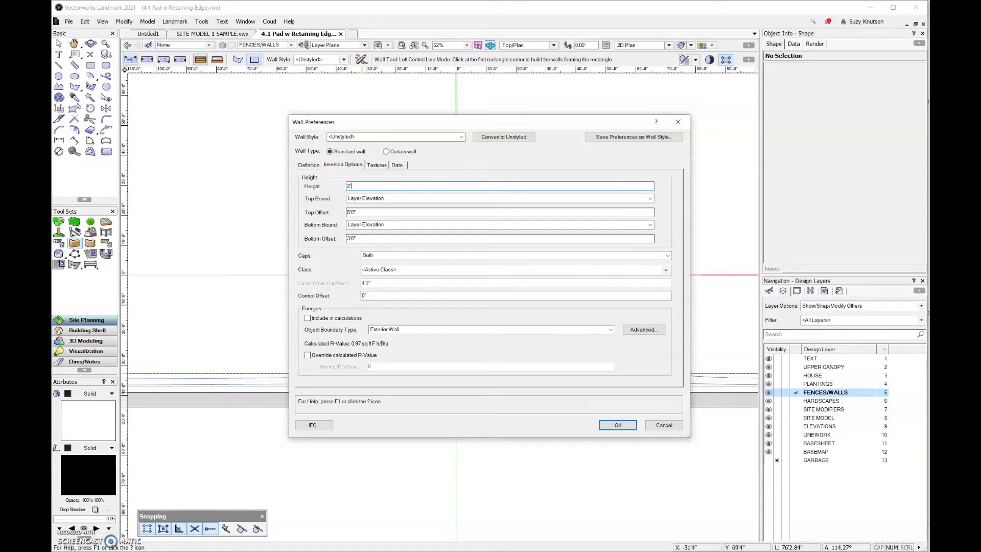
pyautogui.click(618, 424)
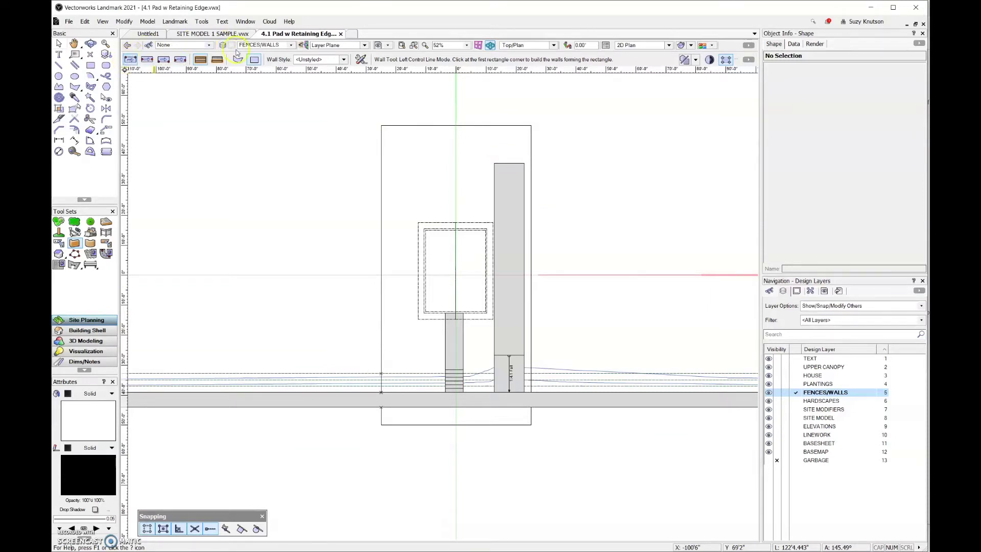
# Draw two rectangle-mode wall planters, 4' deep (ΔY -4'), at the house on both sides of the walk
pyautogui.click(252, 60)
pyautogui.scroll(3, 477, 339)
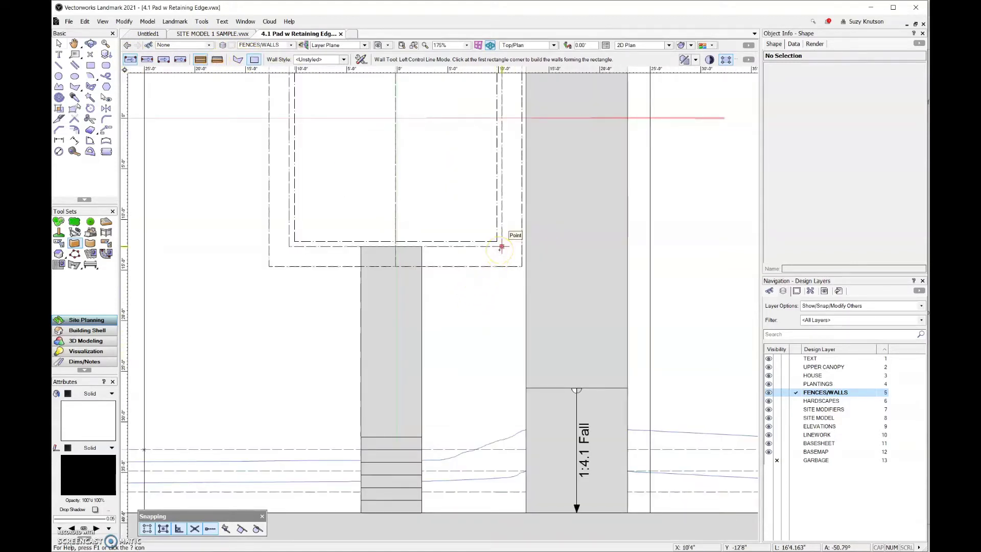
pyautogui.click(501, 247)
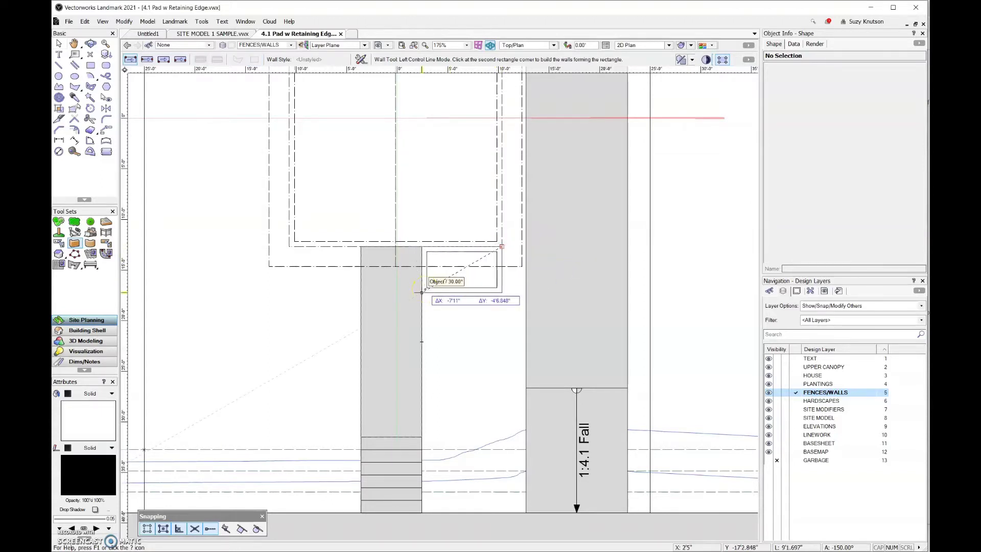
pyautogui.press('Tab')
pyautogui.press('Tab')
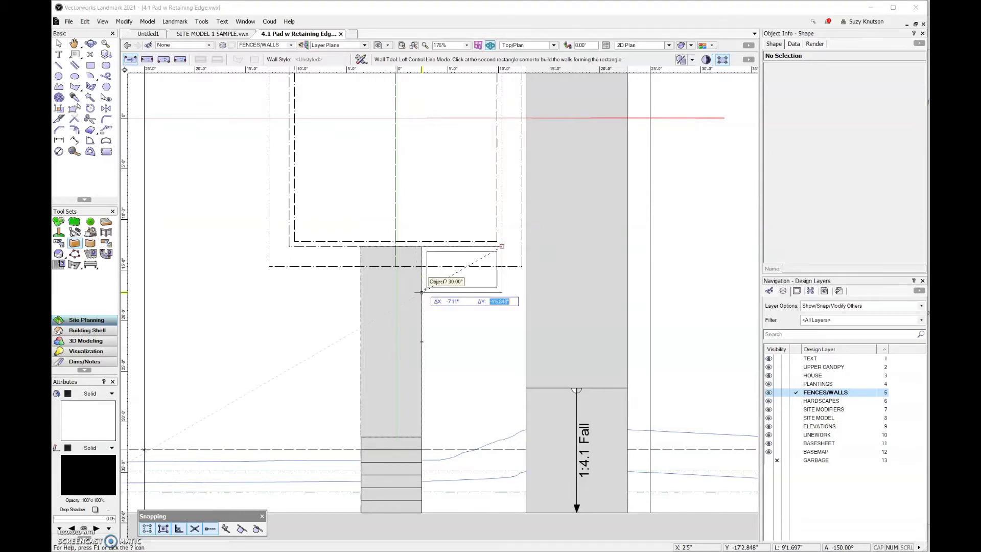
pyautogui.press('BackSpace')
pyautogui.write("-4'")
pyautogui.press('Tab')
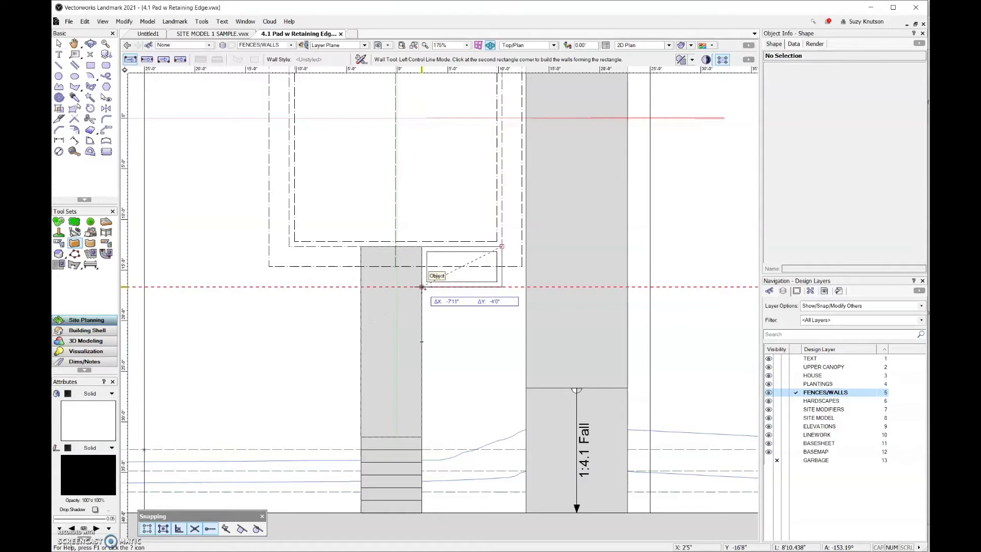
pyautogui.click(422, 288)
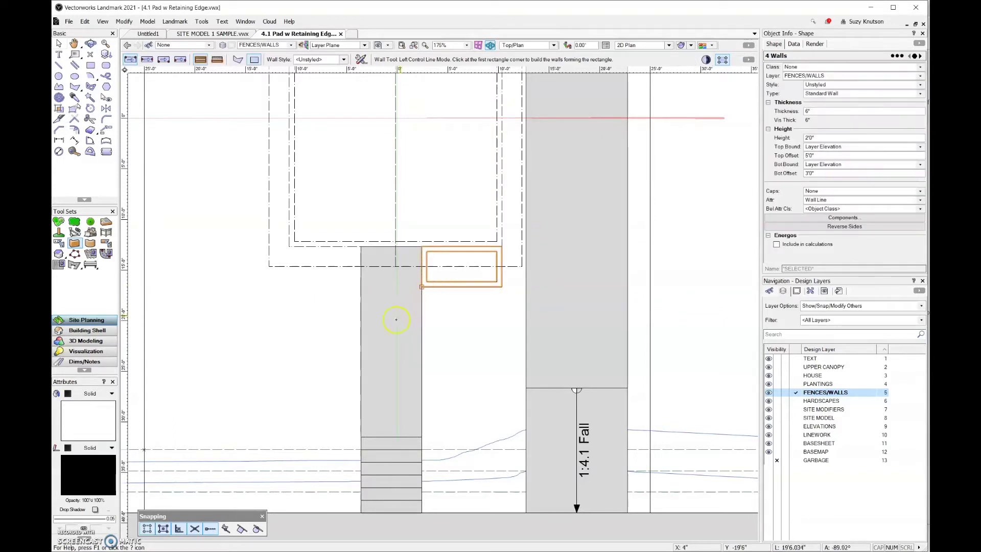
pyautogui.click(360, 247)
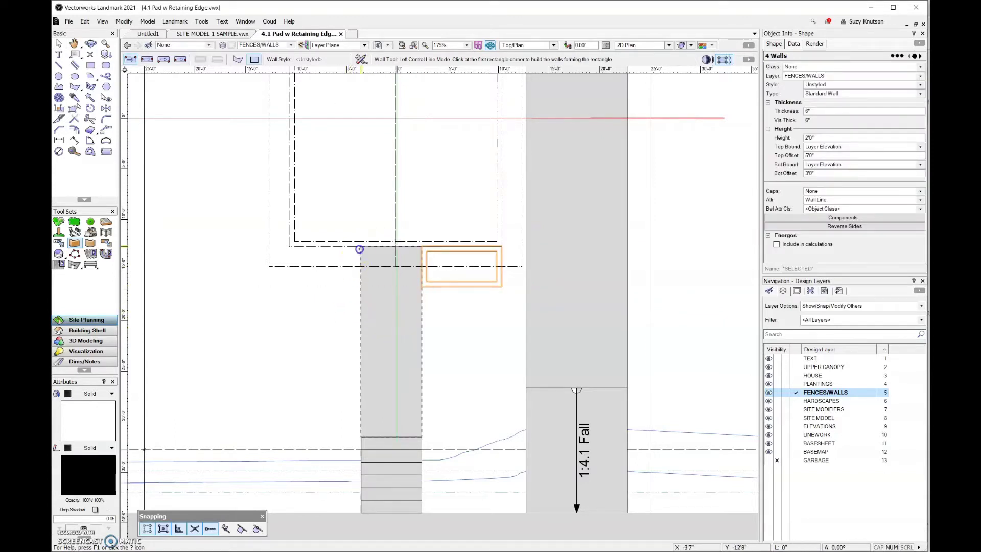
pyautogui.click(289, 287)
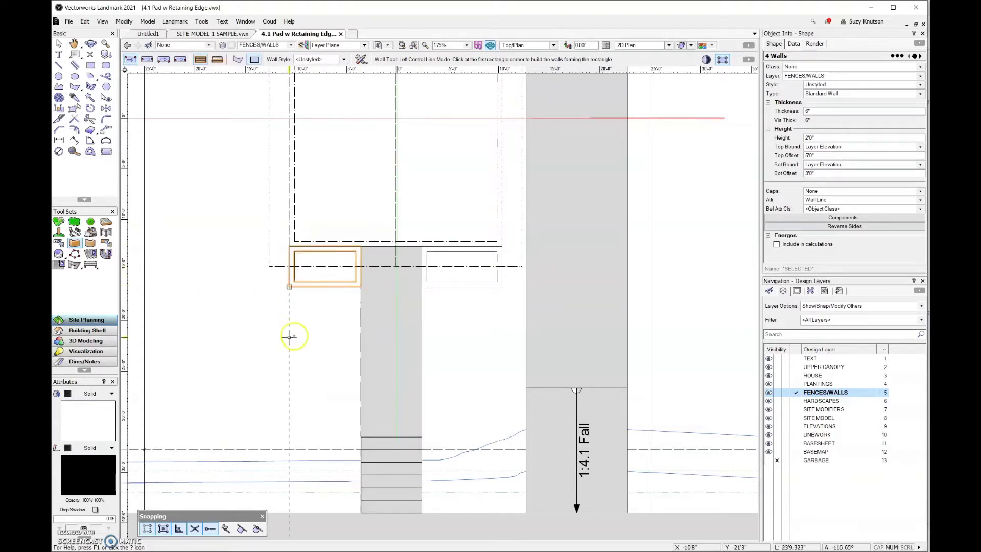
pyautogui.click(91, 43)
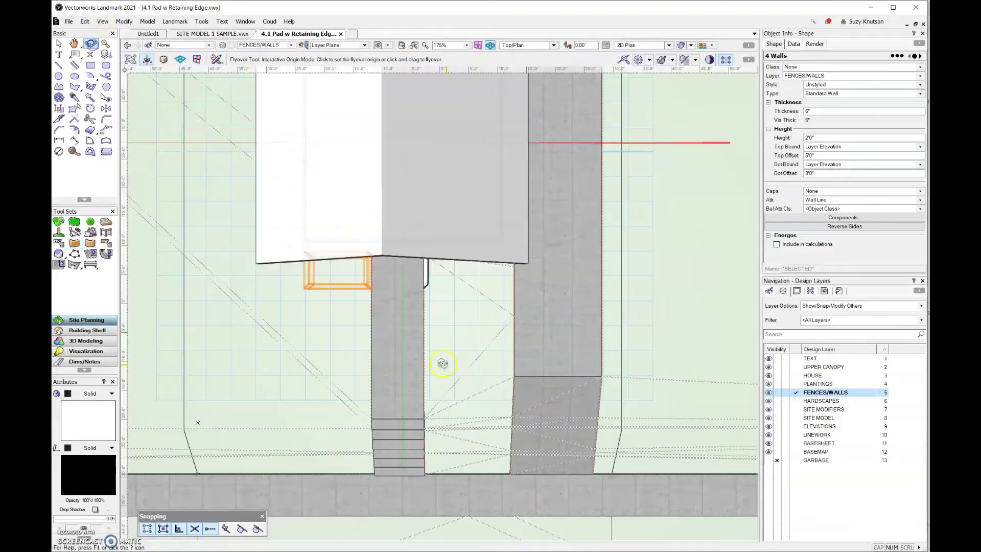
pyautogui.moveTo(443, 363); pyautogui.dragTo(463, 302)
pyautogui.click(422, 333)
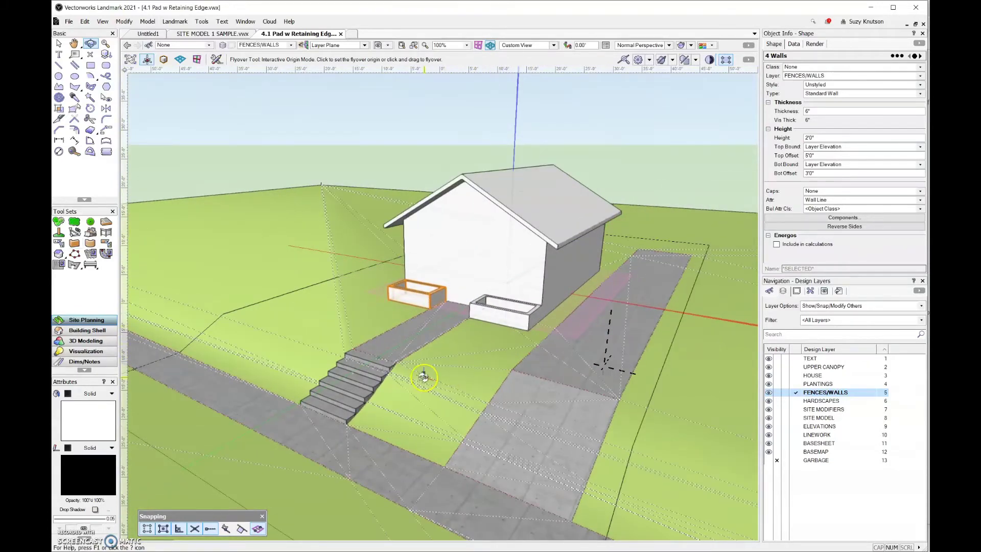
pyautogui.press('x')
pyautogui.press('x')
pyautogui.hotkey('ctrl', '5')
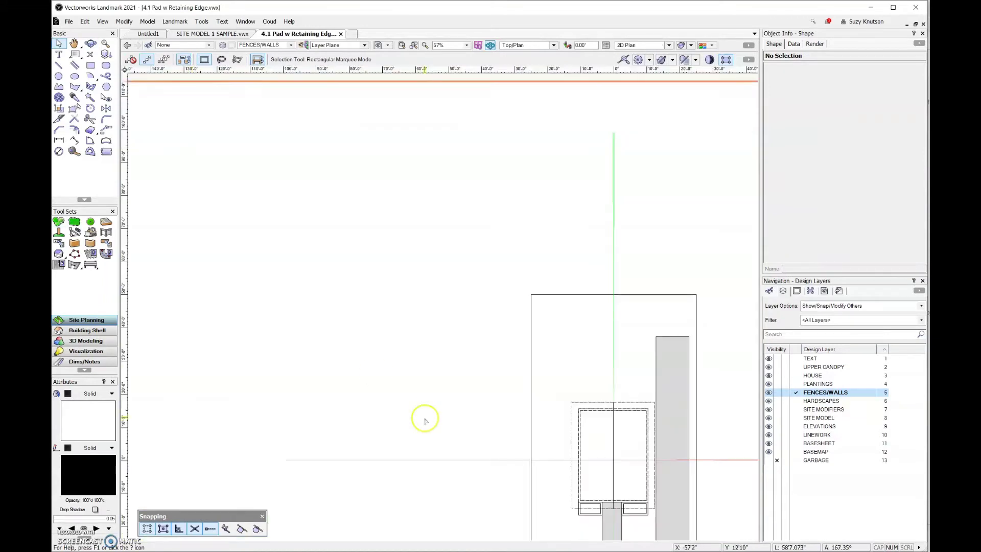
# Place one Leucothoe fontanesiana 'Rainbow' plant on the lawn left of the front walk
pyautogui.click(58, 221)
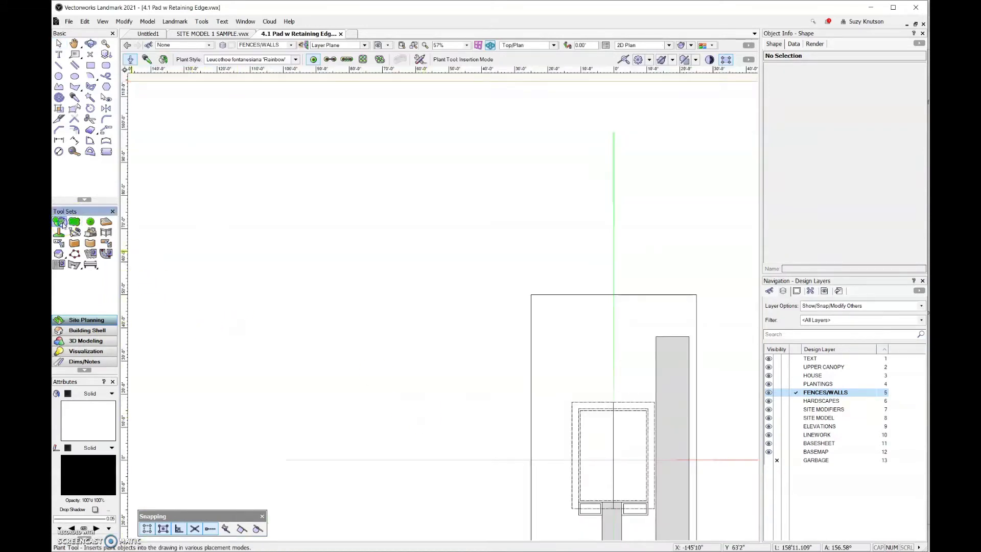
pyautogui.click(295, 60)
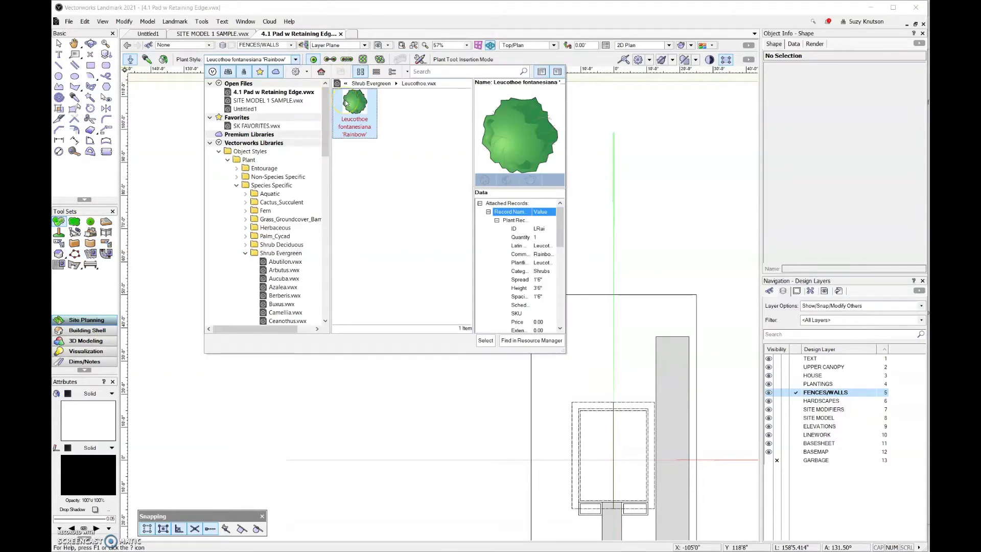
pyautogui.doubleClick(346, 101)
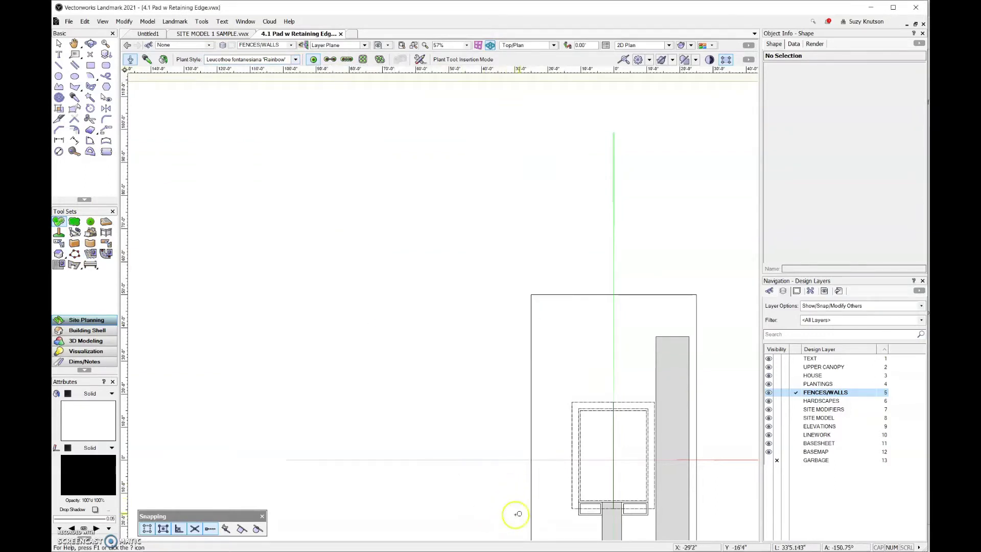
pyautogui.click(552, 514)
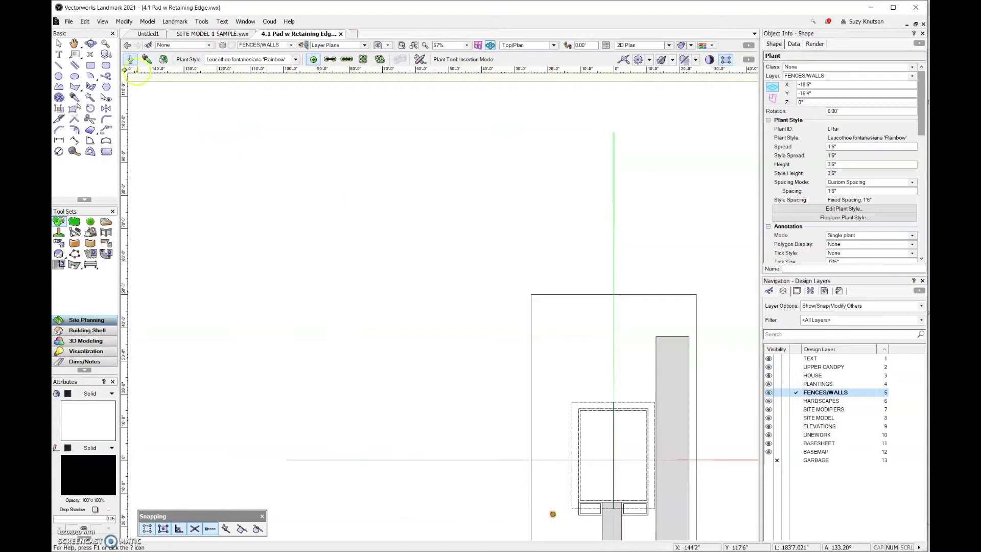
# Fly around the shrub and front steps in 3D, then return to Top/Plan view
pyautogui.click(91, 44)
pyautogui.moveTo(170, 160); pyautogui.dragTo(507, 226)
pyautogui.moveTo(592, 455); pyautogui.dragTo(565, 335, button='middle')
pyautogui.moveTo(565, 334); pyautogui.dragTo(392, 365)
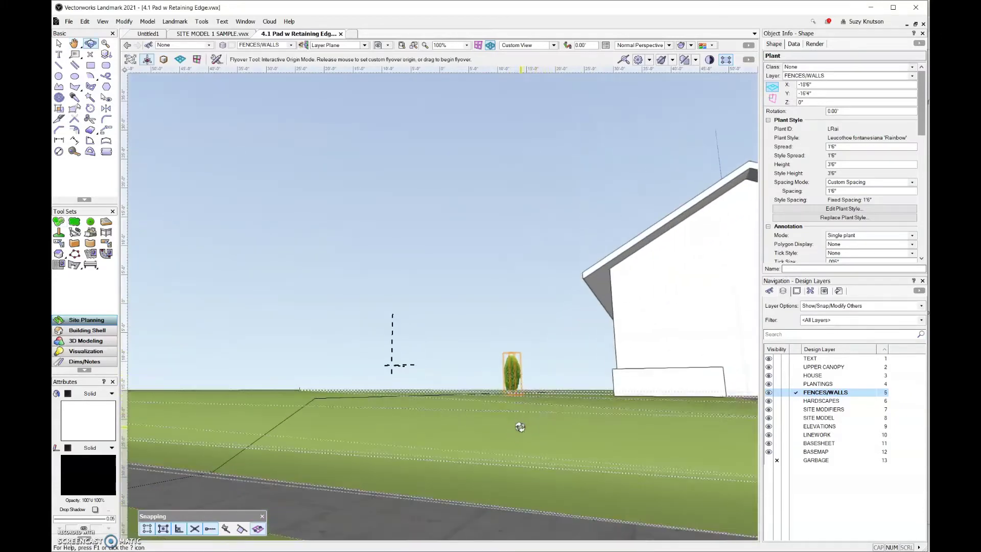
pyautogui.moveTo(519, 427); pyautogui.dragTo(463, 394)
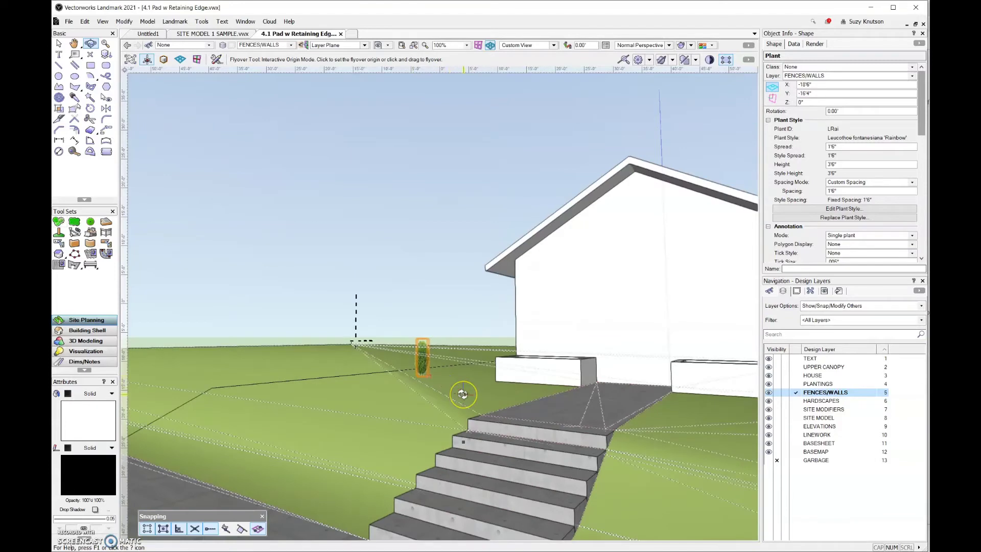
pyautogui.hotkey('ctrl', '5')
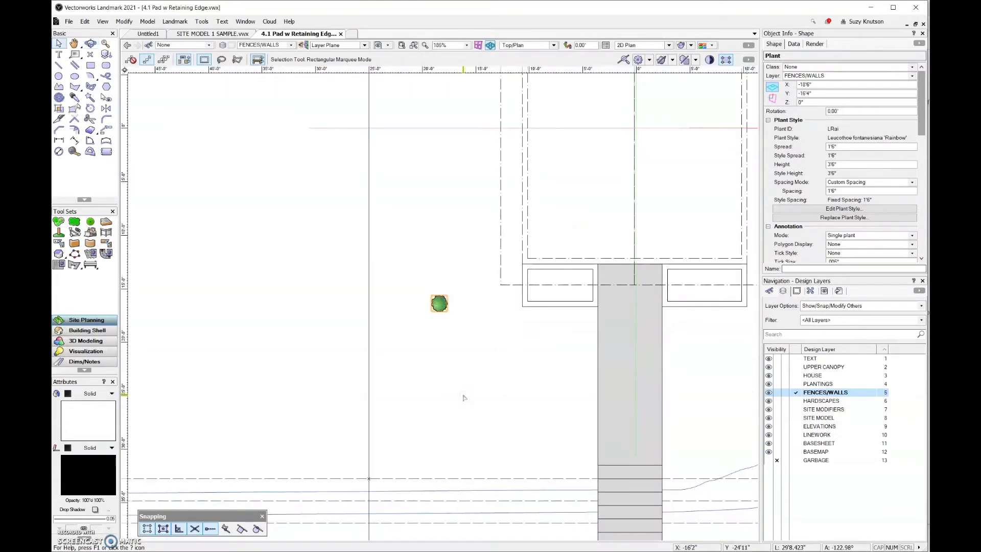
# Place four 'Rainbow' shrubs at 1'6" spacing along the left planter in Poly-Edge Spaced mode
pyautogui.click(59, 221)
pyautogui.click(346, 58)
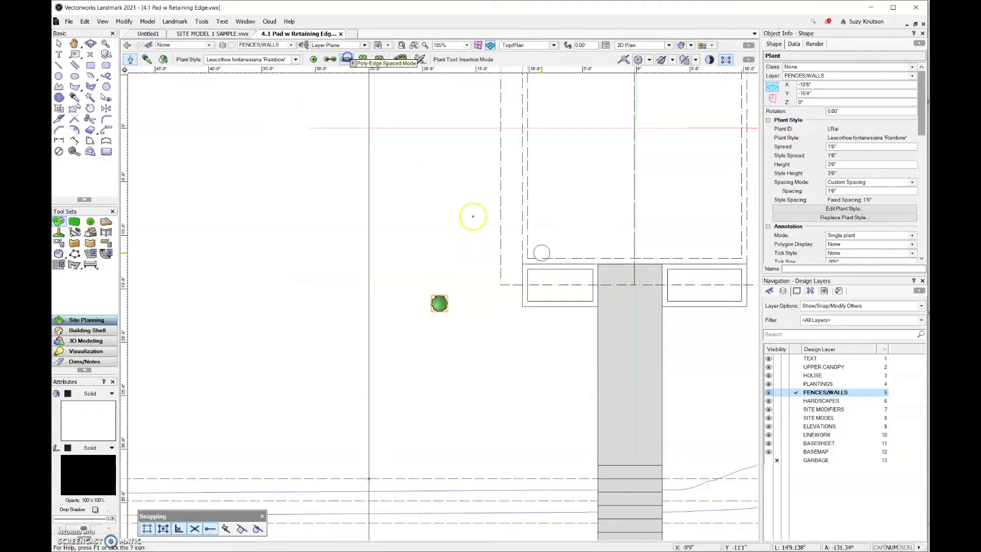
pyautogui.scroll(4, 598, 313)
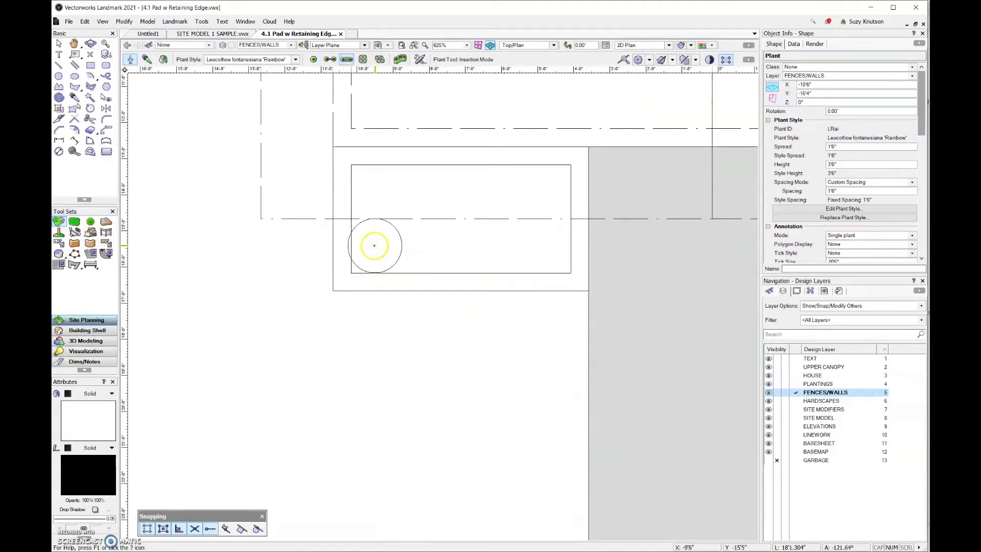
pyautogui.click(374, 245)
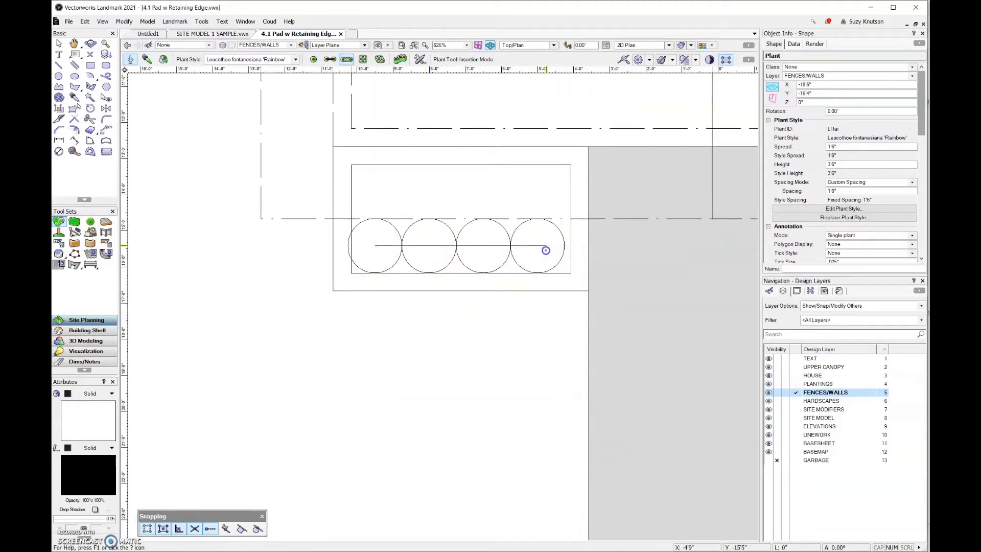
pyautogui.doubleClick(545, 249)
# Deselect the new shrubs, inspect the left planter in 3D, and return to Top/Plan
pyautogui.press('x')
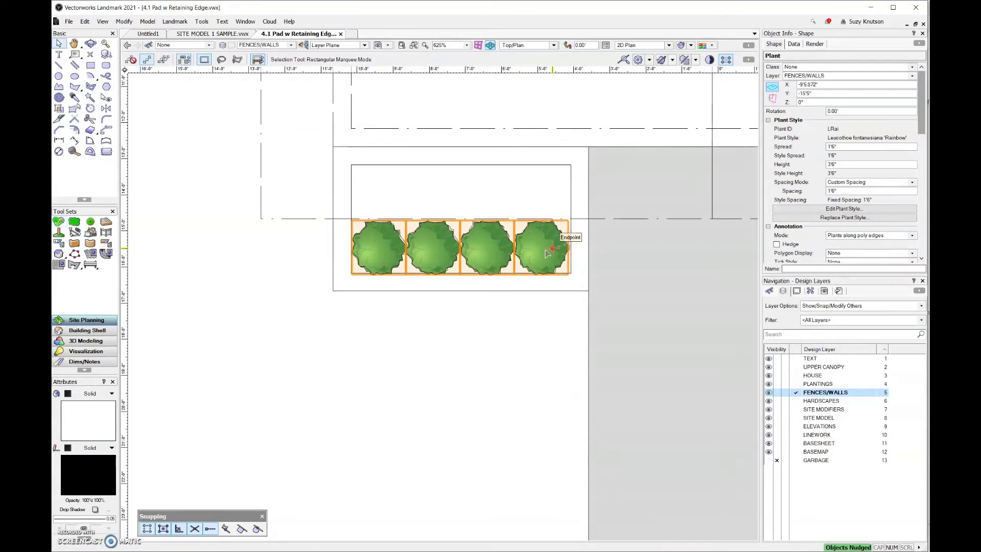
pyautogui.press('x')
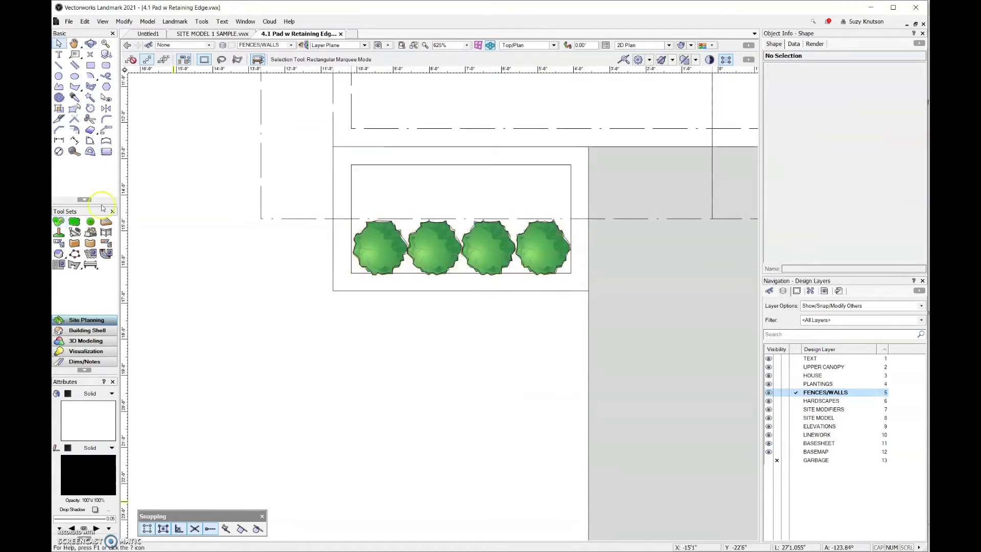
pyautogui.click(90, 44)
pyautogui.moveTo(678, 471); pyautogui.dragTo(569, 329)
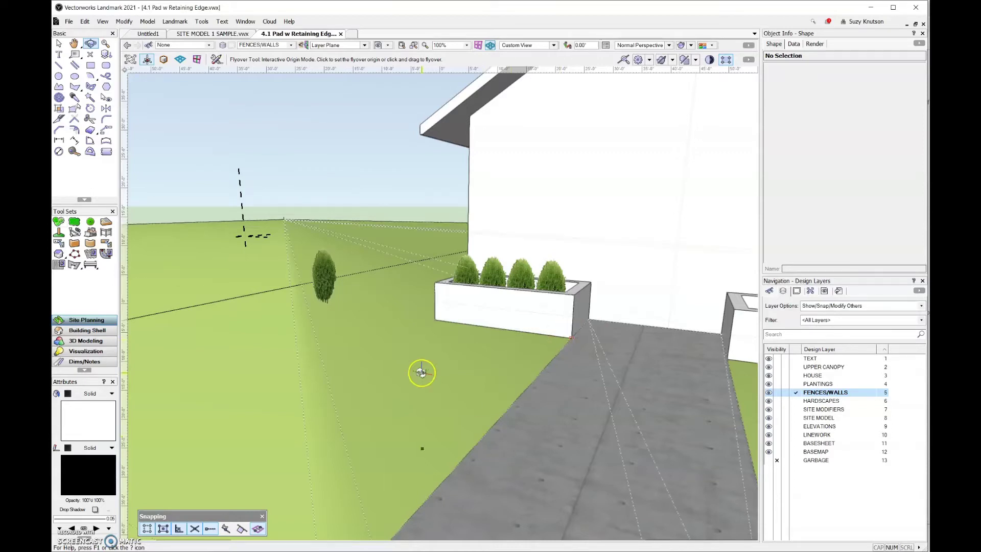
pyautogui.click(58, 44)
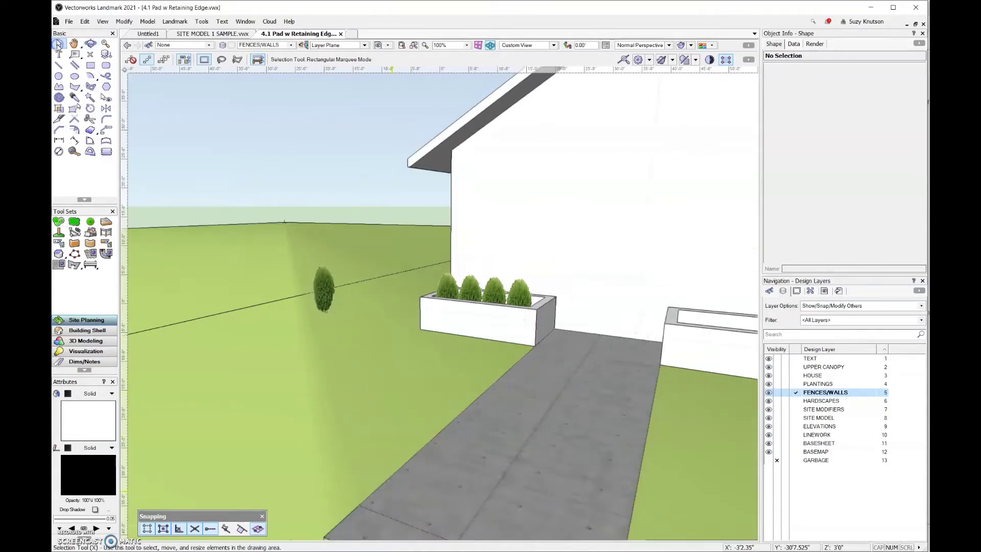
pyautogui.press('F5')
# Zoom in on the planters and choose the Site Modifiers tool in Corner Vertex mode
pyautogui.scroll(-5, 280, 204)
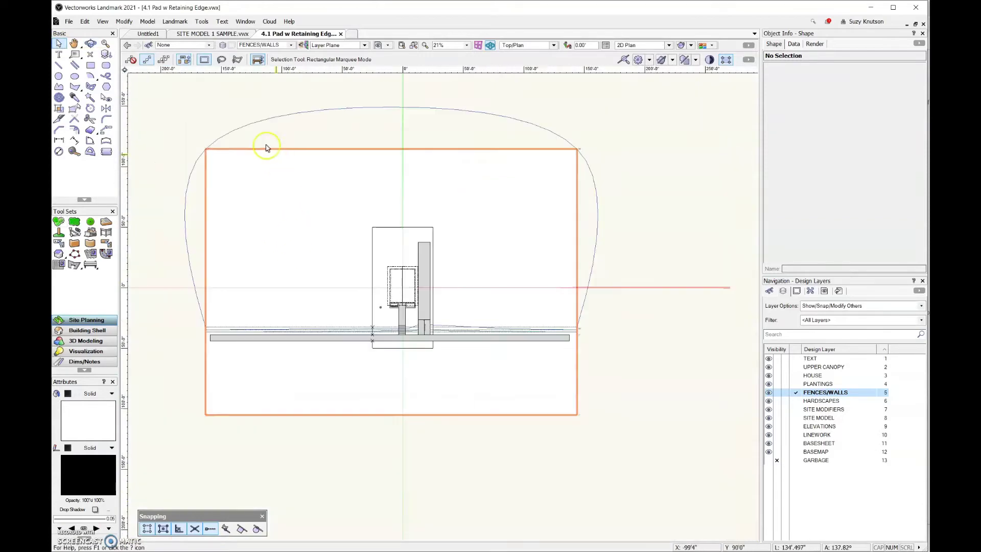
pyautogui.scroll(4, 386, 323)
pyautogui.scroll(4, 451, 250)
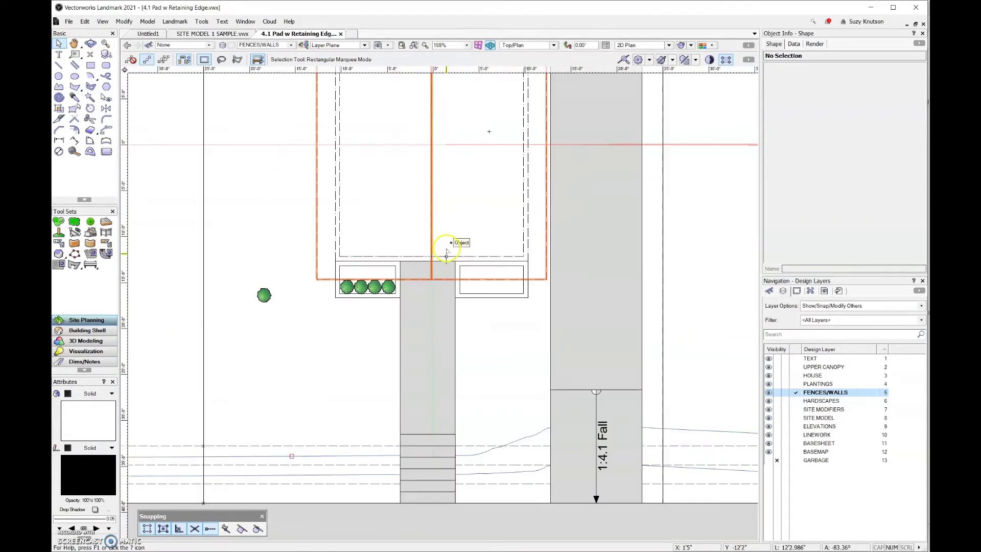
pyautogui.click(90, 232)
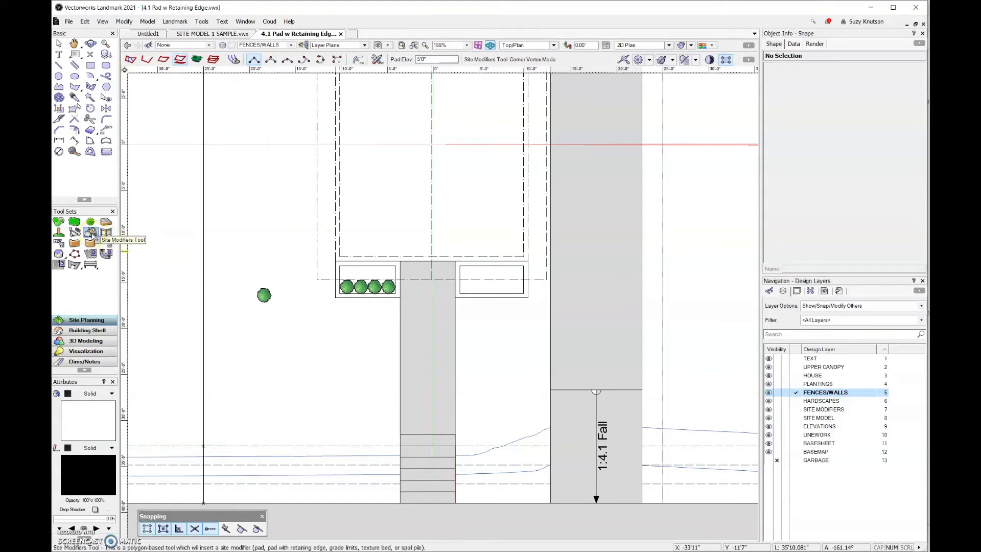
pyautogui.click(179, 60)
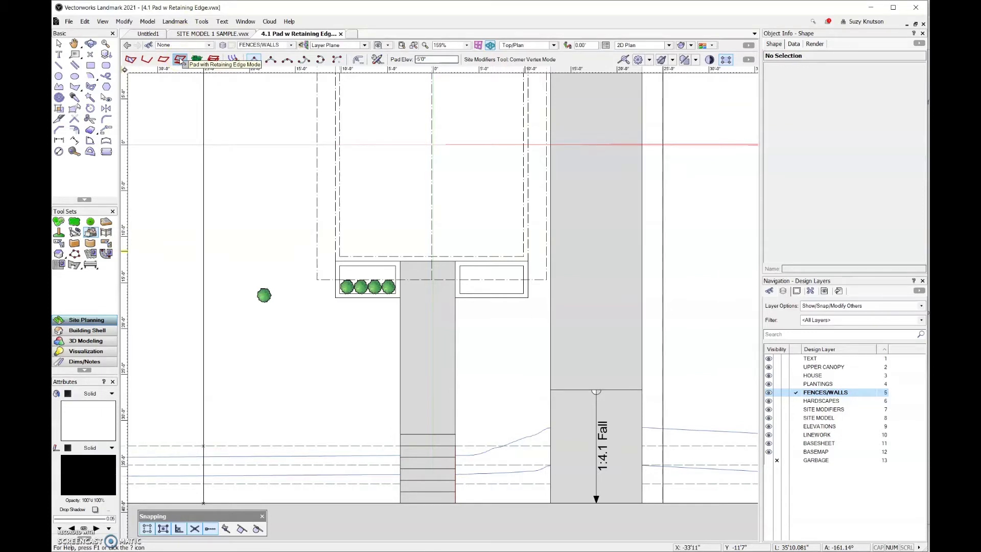
# Set the Site Modifiers preferences to Pad with Retaining Edge at 3' elevation
pyautogui.click(376, 60)
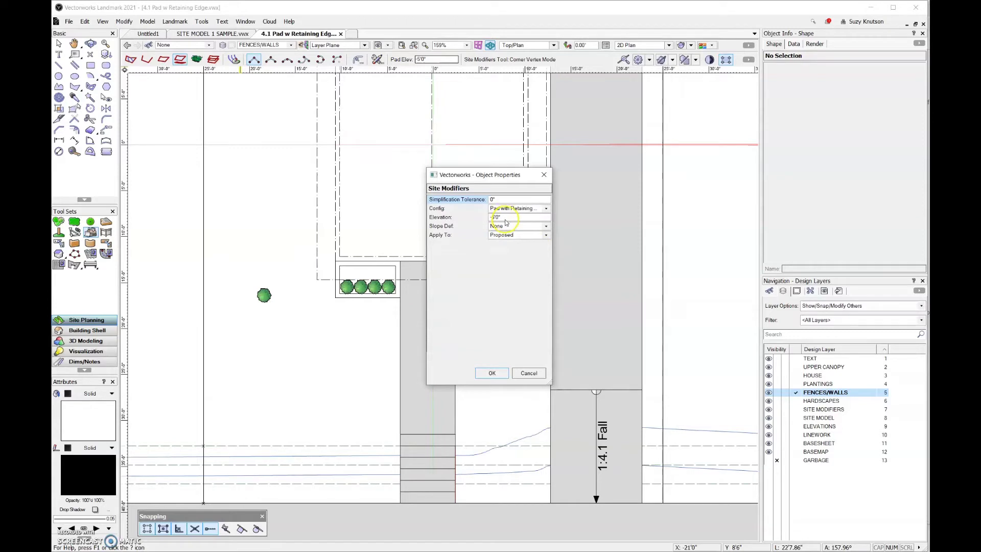
pyautogui.click(506, 221)
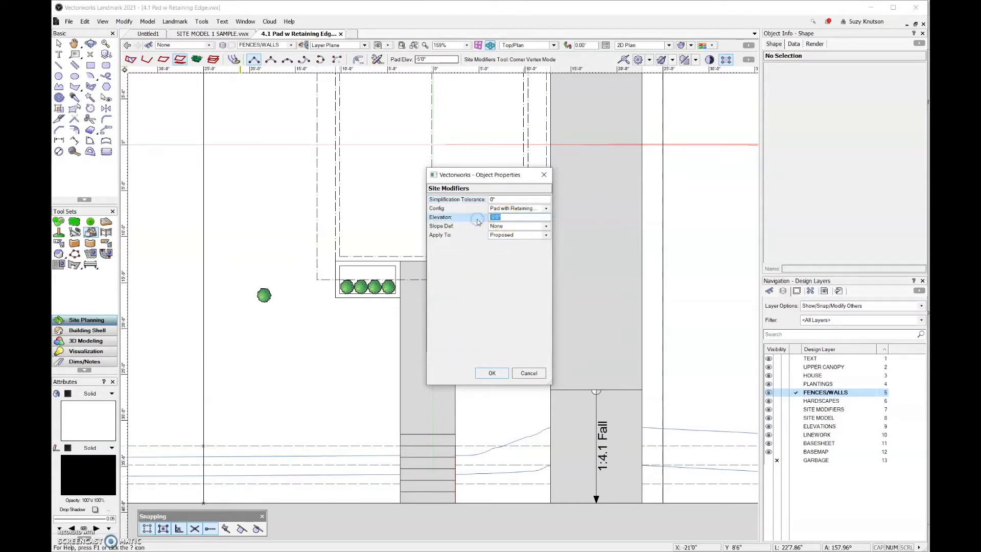
pyautogui.write('3')
pyautogui.click(499, 374)
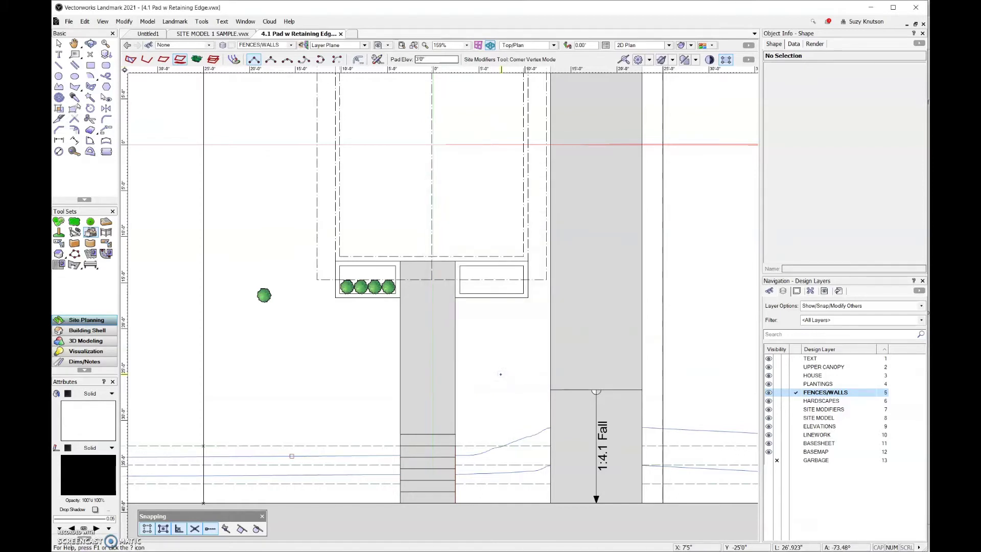
# Outline the right planter's four inner corners as a closed pad, then open the Object Info layer list
pyautogui.scroll(2, 442, 319)
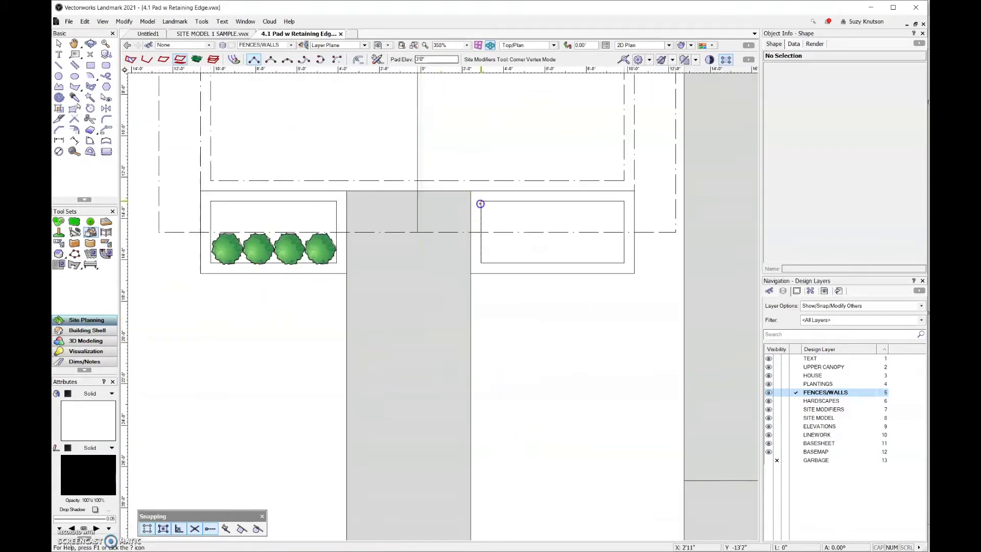
pyautogui.click(480, 204)
pyautogui.click(624, 201)
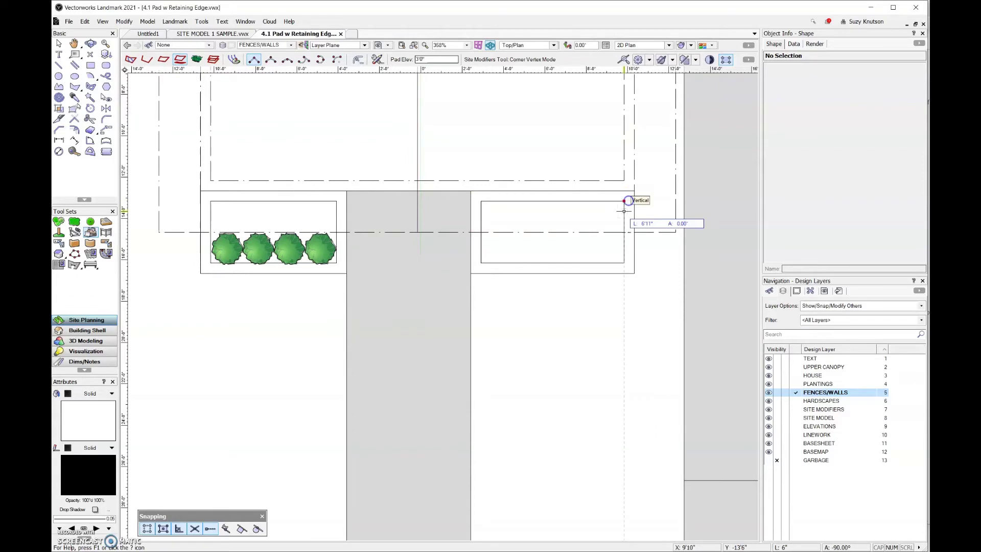
pyautogui.click(624, 262)
pyautogui.click(481, 263)
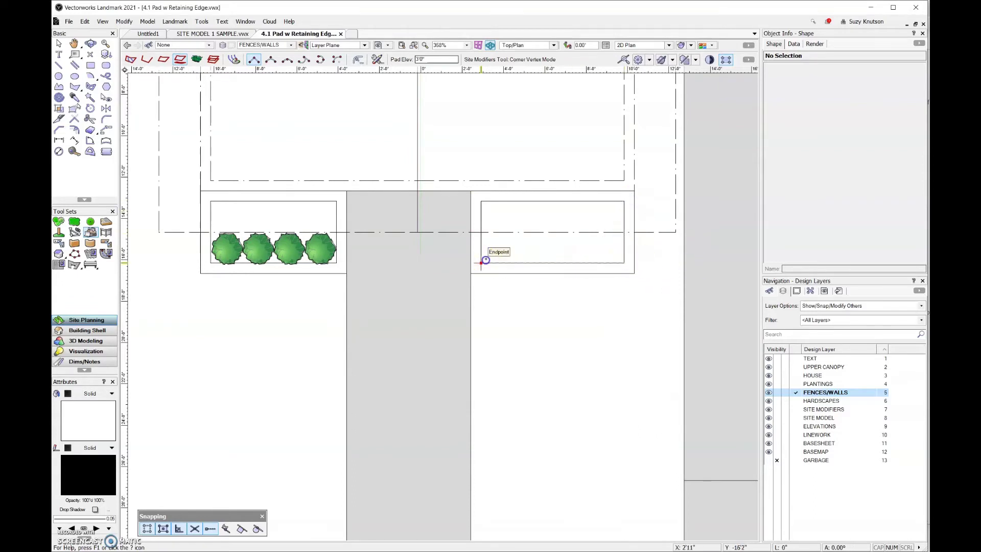
pyautogui.click(482, 203)
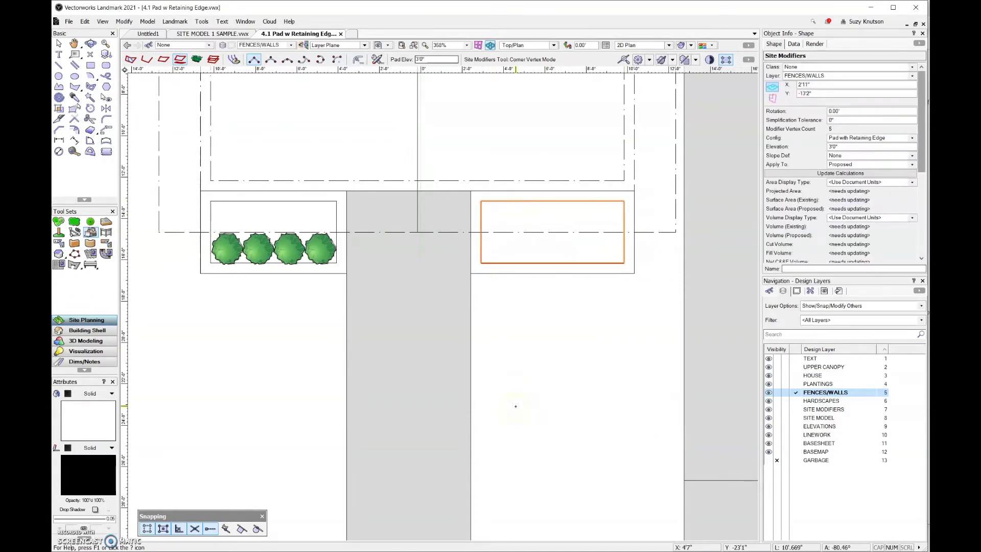
pyautogui.click(912, 76)
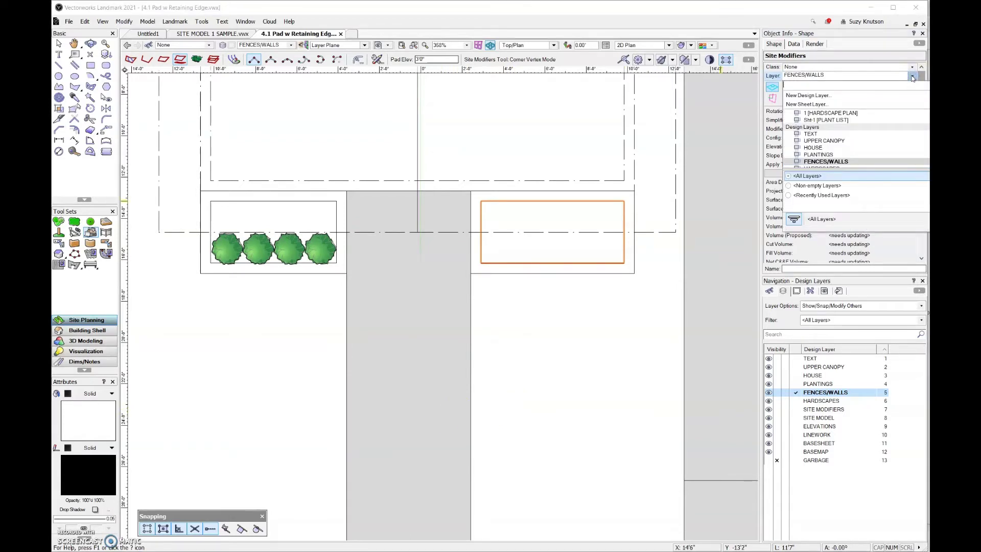
pyautogui.scroll(-3, 842, 138)
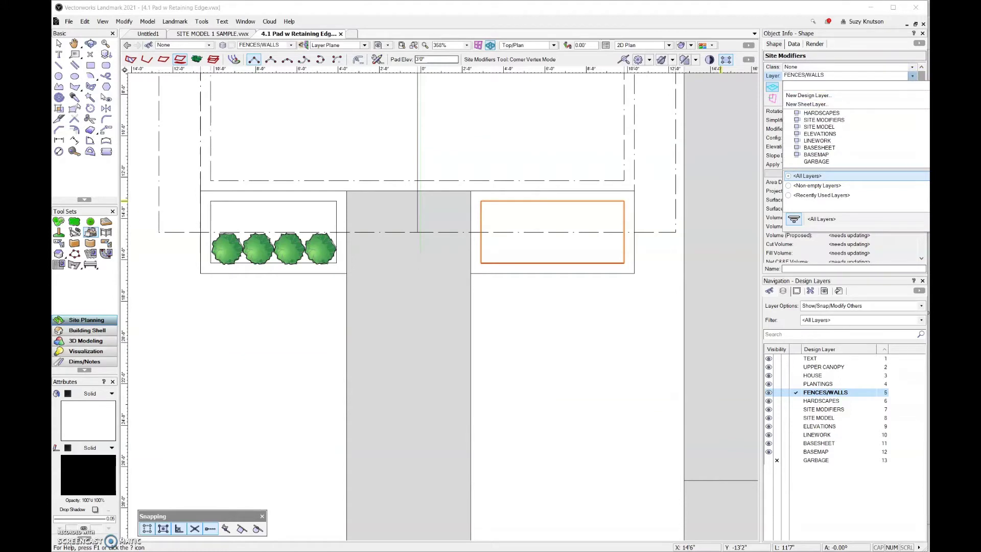
# Move the pad to SITE MODIFIERS, make that layer active, and tilt into 3D
pyautogui.click(860, 120)
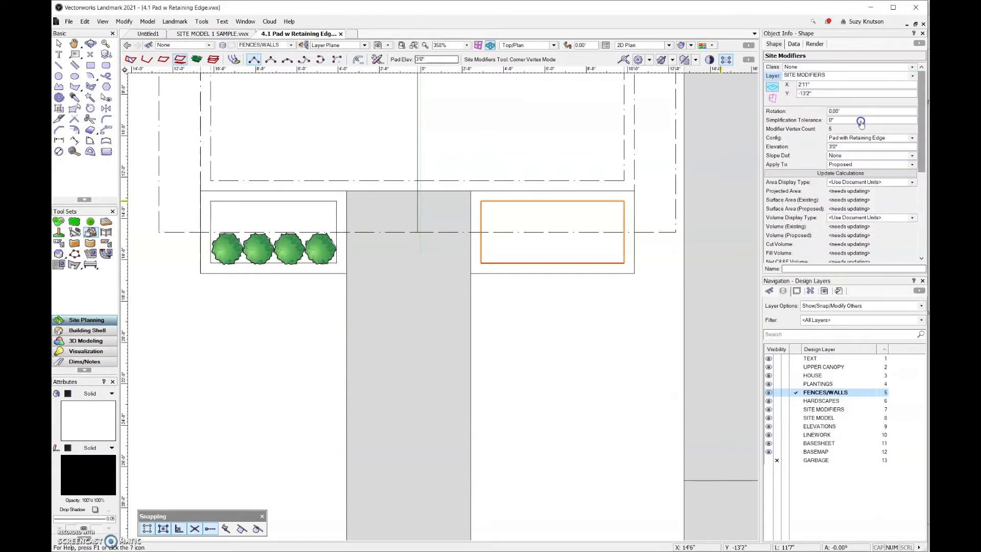
pyautogui.click(795, 409)
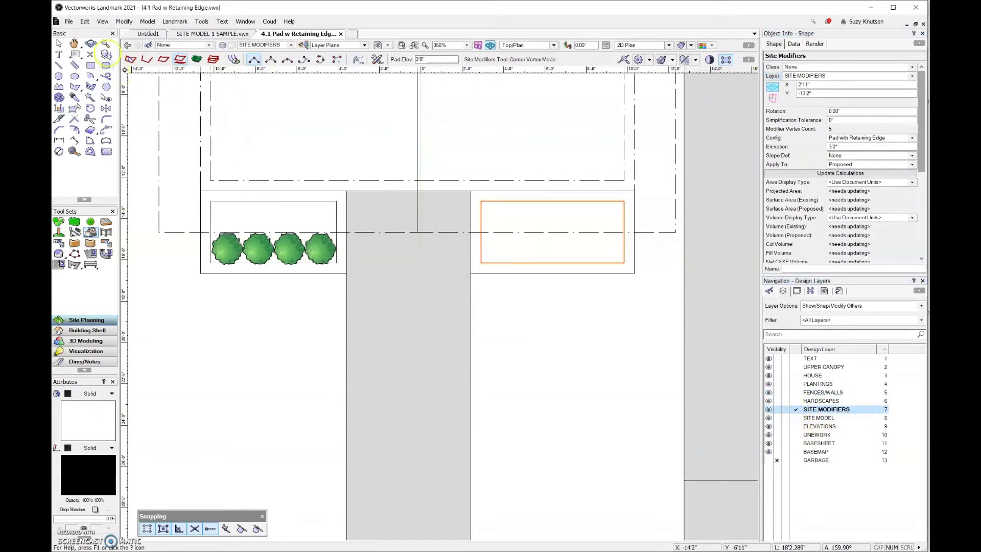
pyautogui.click(92, 43)
pyautogui.moveTo(499, 389); pyautogui.dragTo(396, 232)
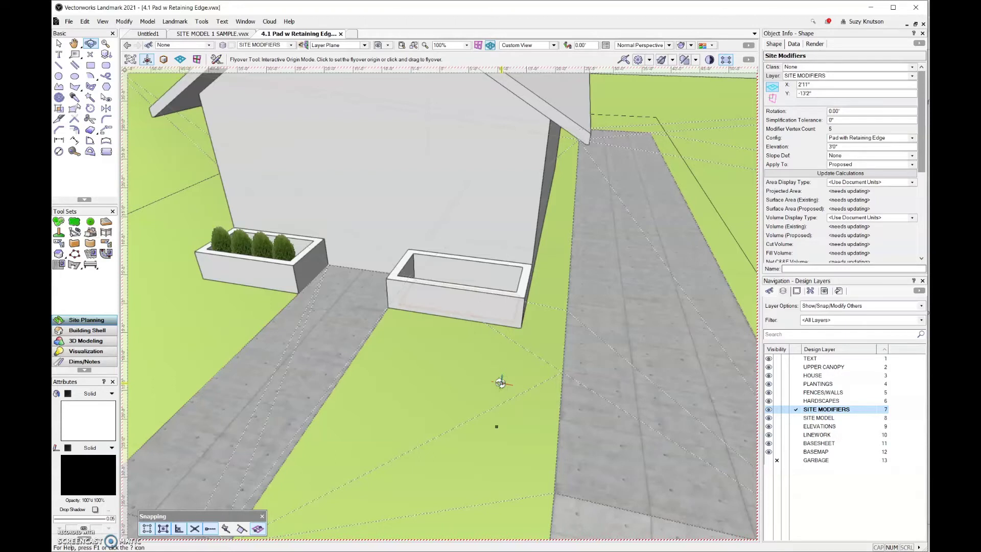
# Lower the right planter's pad elevation to 4'11" in Object Info
pyautogui.click(662, 171)
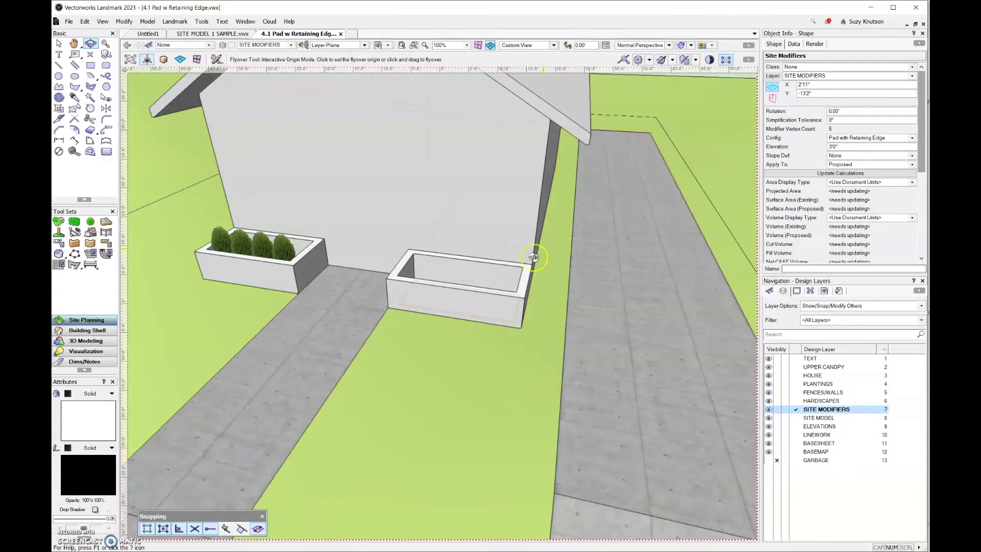
pyautogui.click(509, 312)
pyautogui.click(841, 147)
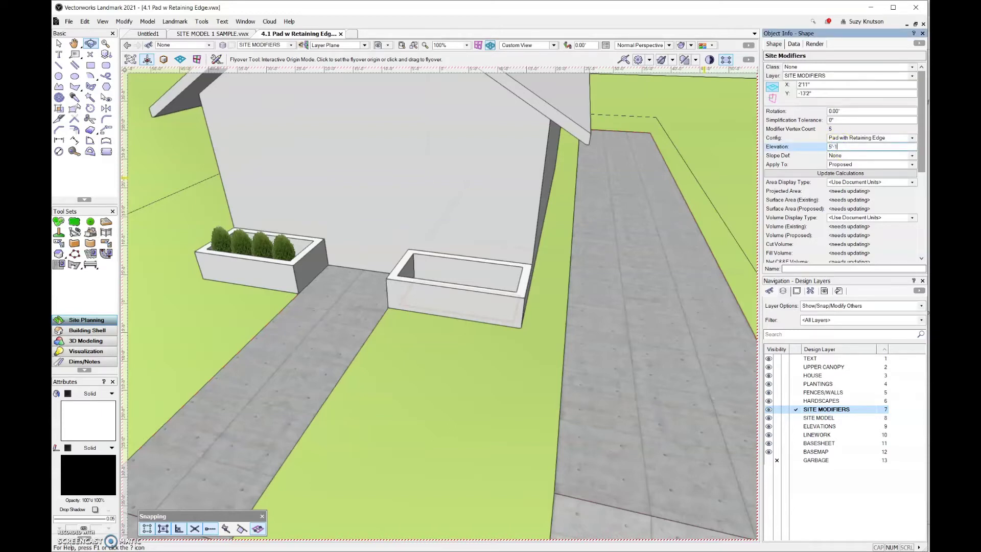
pyautogui.moveTo(813, 147); pyautogui.dragTo(813, 147)
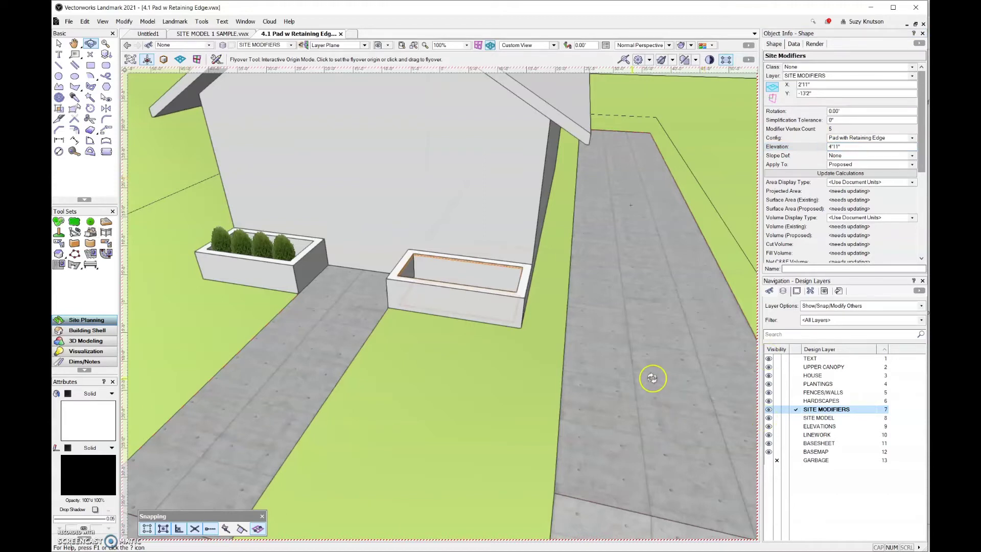
# Update the site model so soil fills the right planter, back in Top/Plan view
pyautogui.click(59, 43)
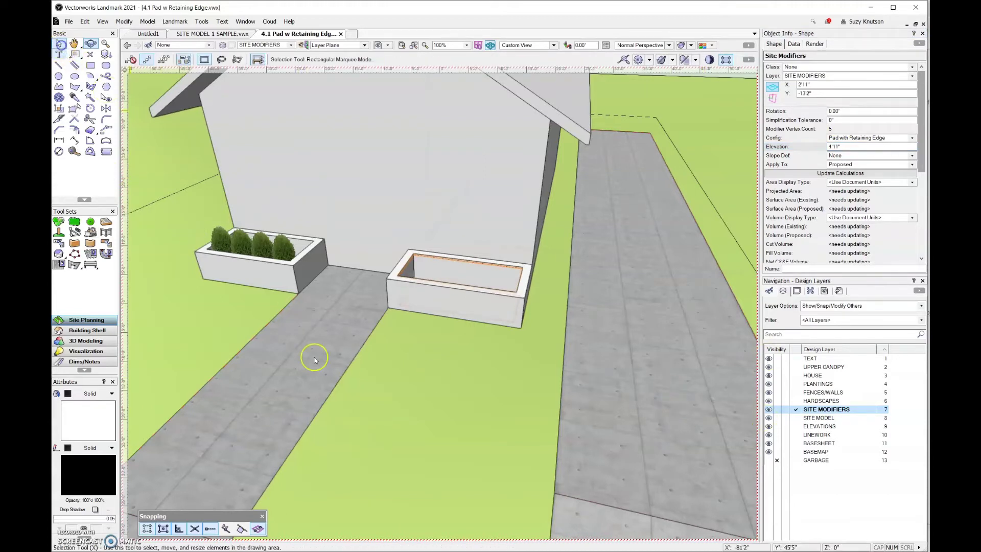
pyautogui.click(491, 431)
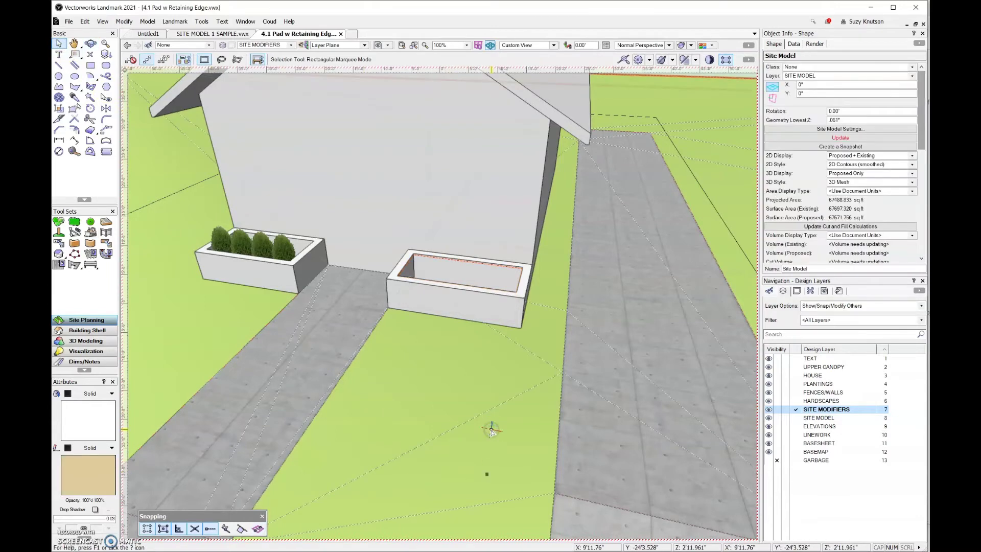
pyautogui.click(795, 138)
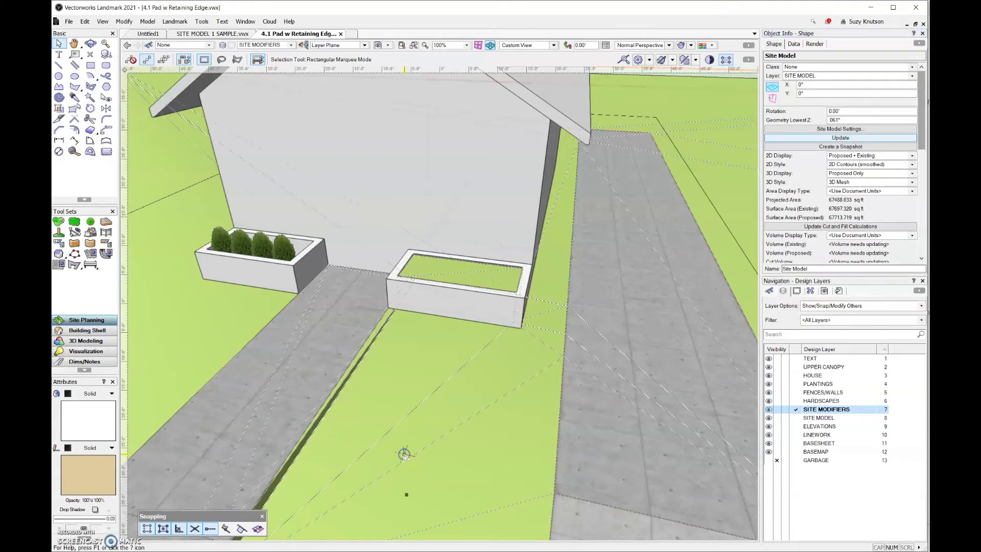
pyautogui.press('F5')
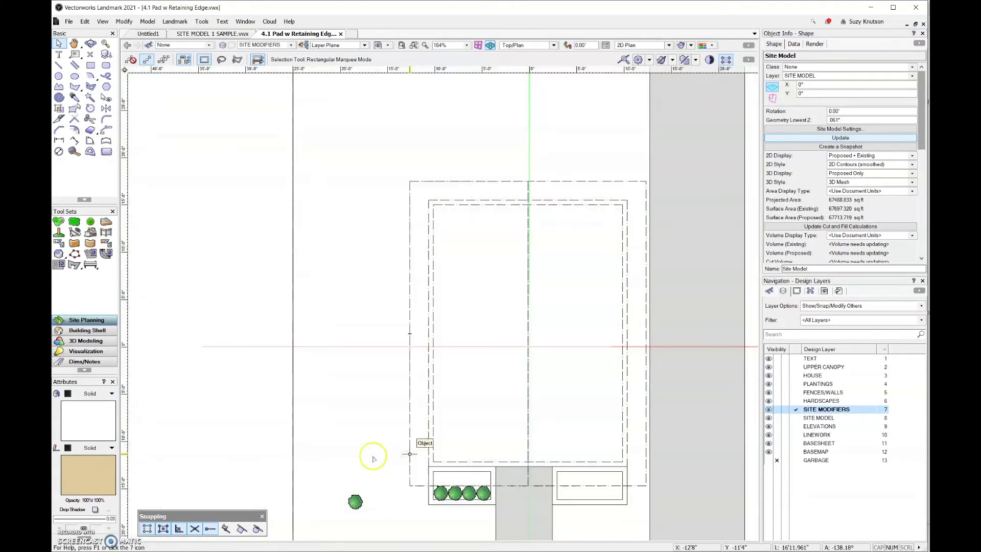
# Place a row of four Leucothoe 'Rainbow' shrubs in the right planter
pyautogui.click(59, 221)
pyautogui.scroll(3, 558, 532)
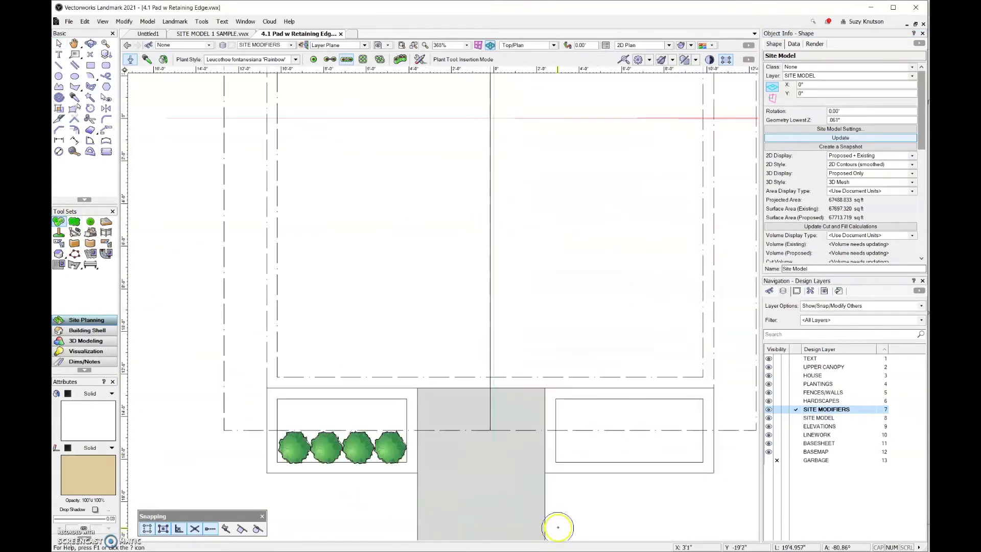
pyautogui.moveTo(596, 499); pyautogui.dragTo(463, 442, button='middle')
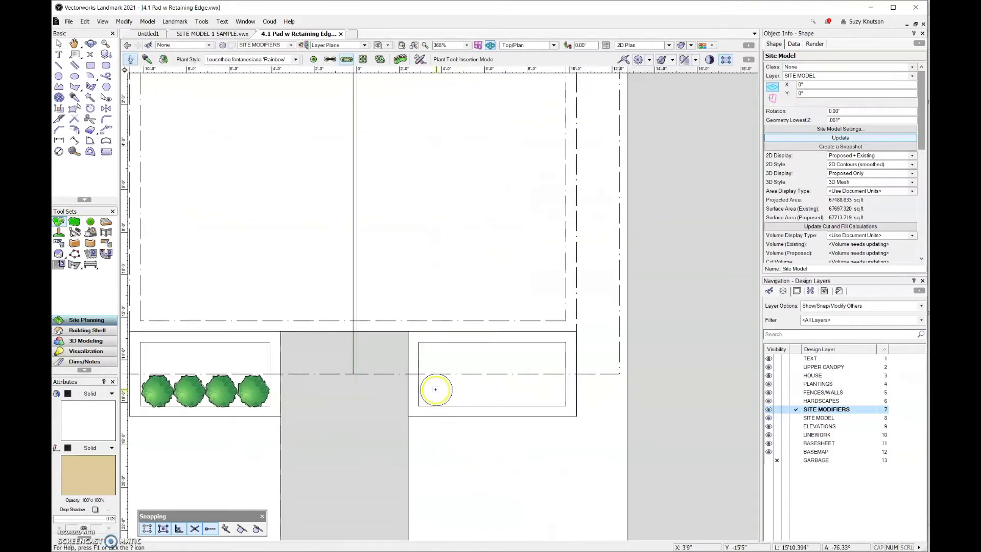
pyautogui.click(435, 388)
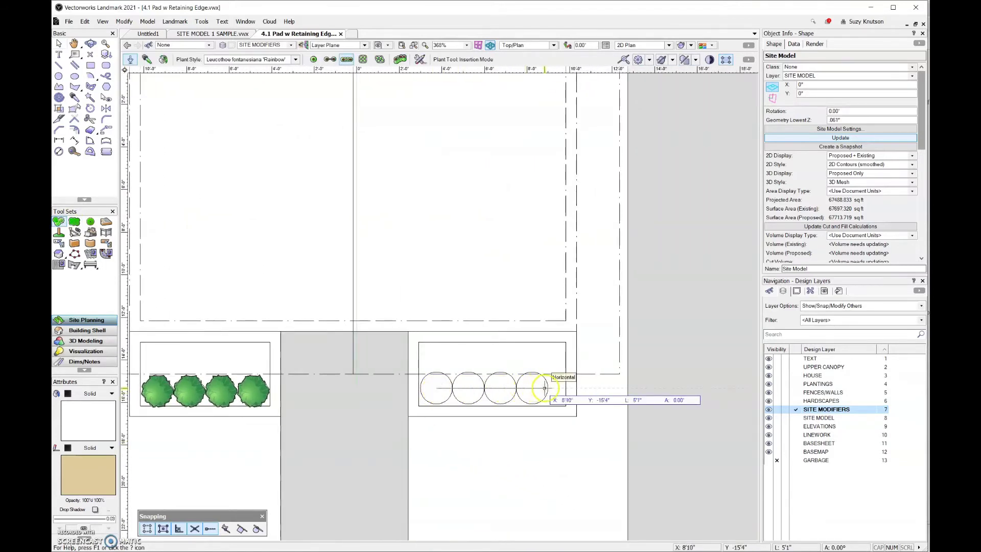
pyautogui.doubleClick(545, 388)
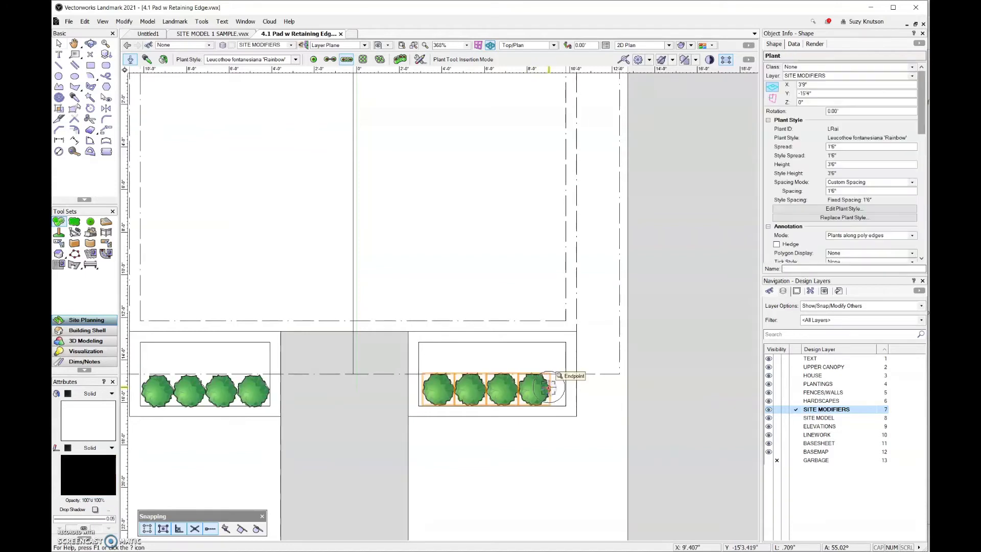
# Shift the four shrubs right so they sit inside the planter (X about 4'6")
pyautogui.press('x')
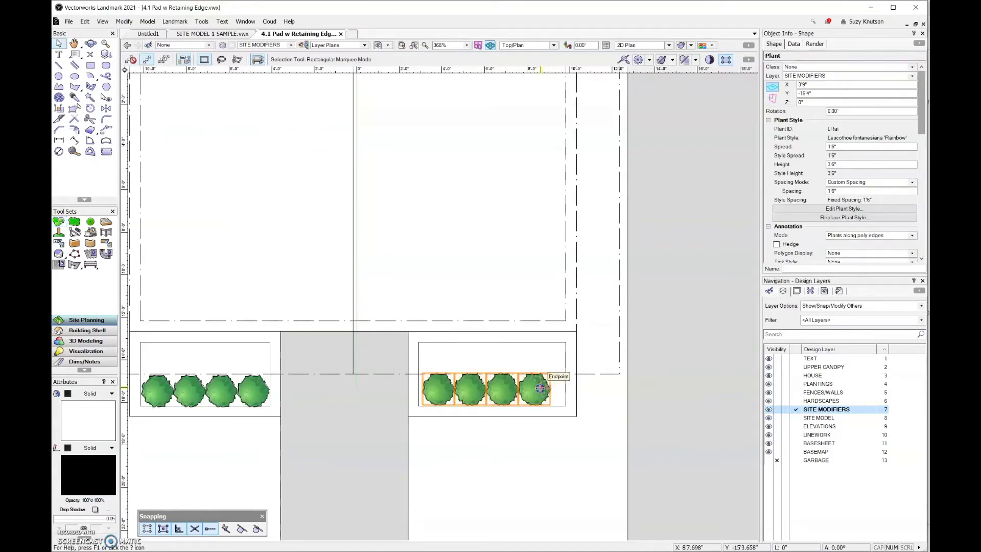
pyautogui.moveTo(548, 388); pyautogui.dragTo(554, 388)
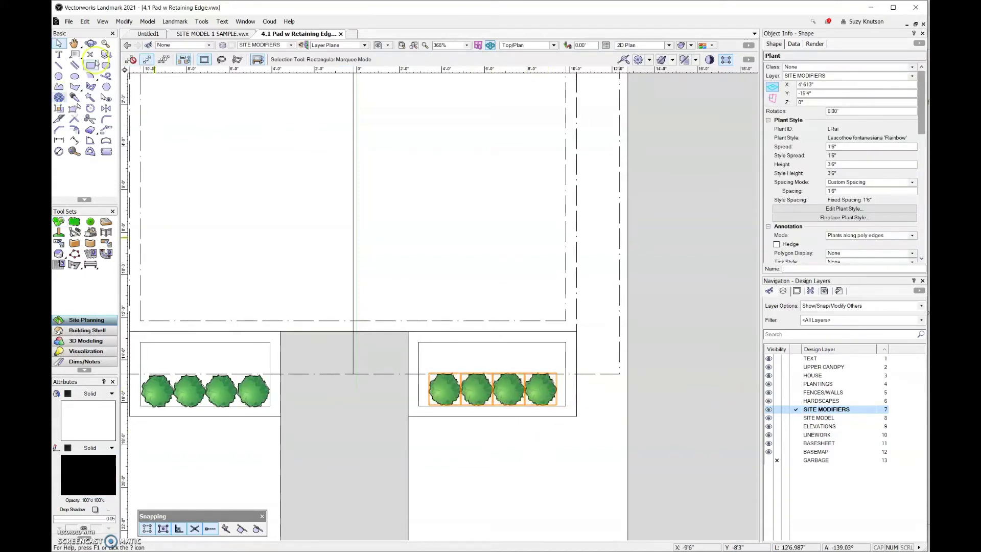
pyautogui.click(90, 44)
pyautogui.moveTo(547, 486); pyautogui.dragTo(531, 374)
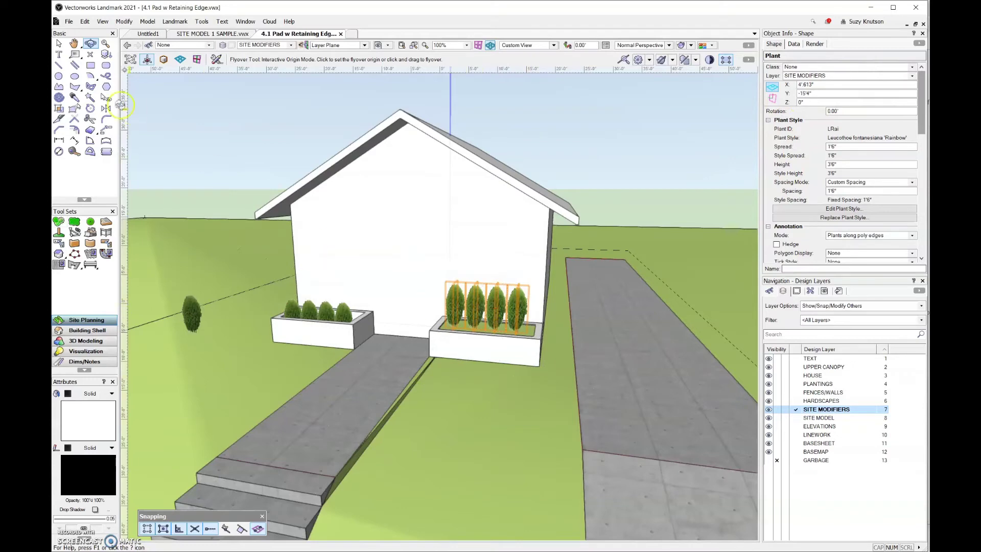
# Select all three plant objects with Select Similar and move them to the PLANTINGS layer
pyautogui.click(90, 97)
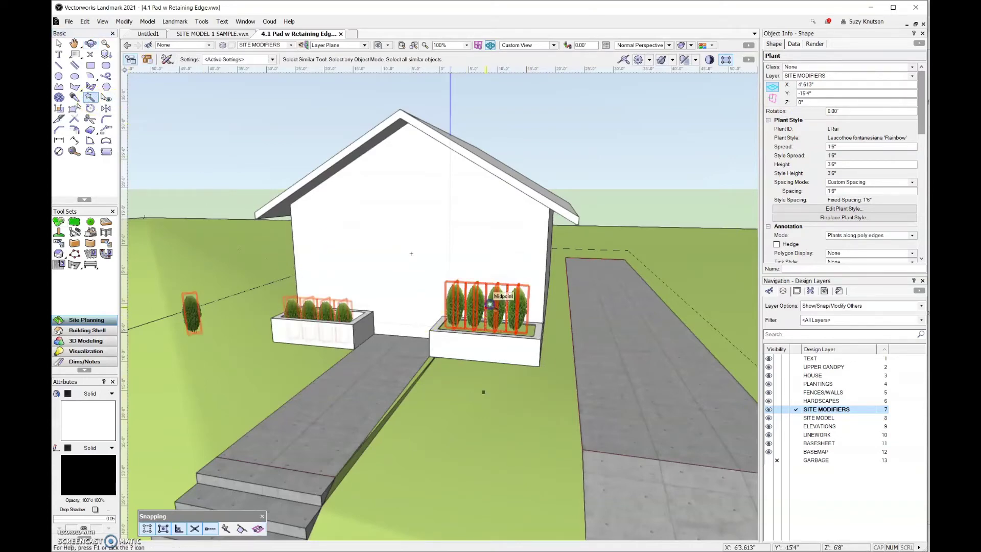
pyautogui.click(485, 307)
pyautogui.click(913, 76)
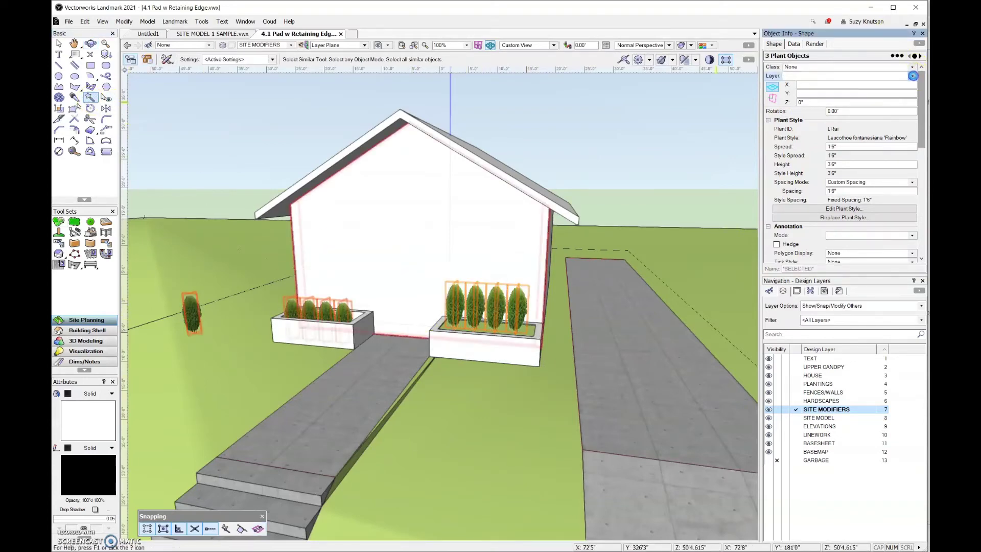
pyautogui.scroll(-3, 842, 137)
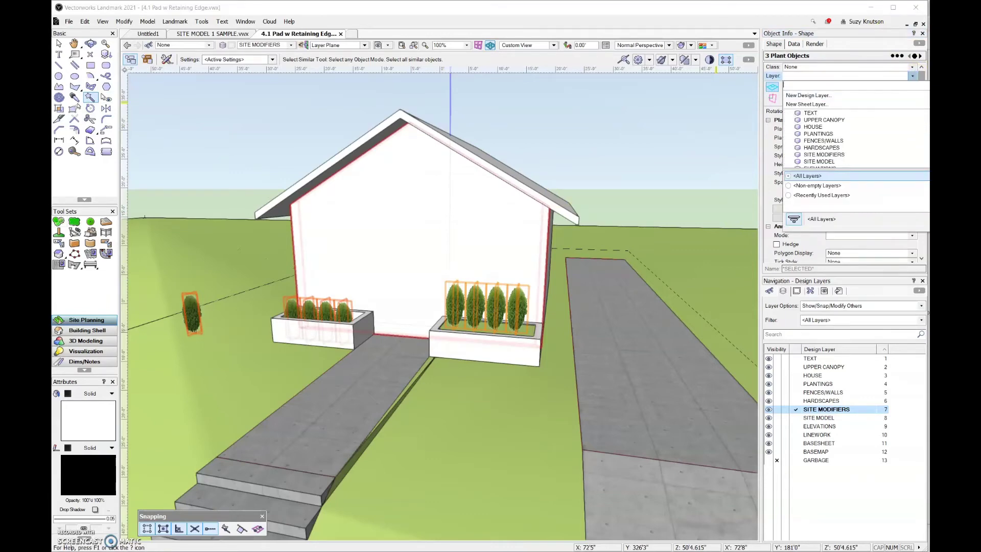
pyautogui.scroll(2, 848, 128)
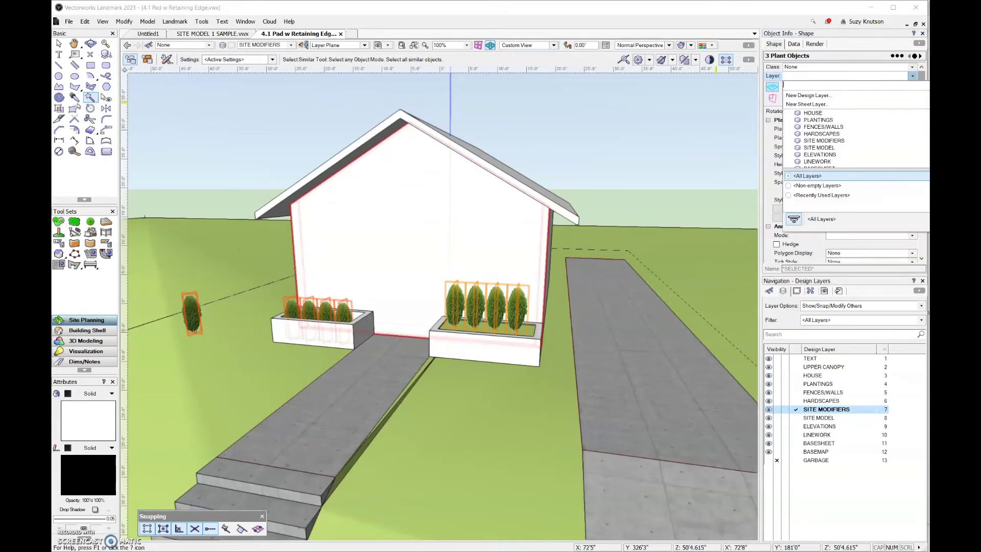
pyautogui.click(858, 126)
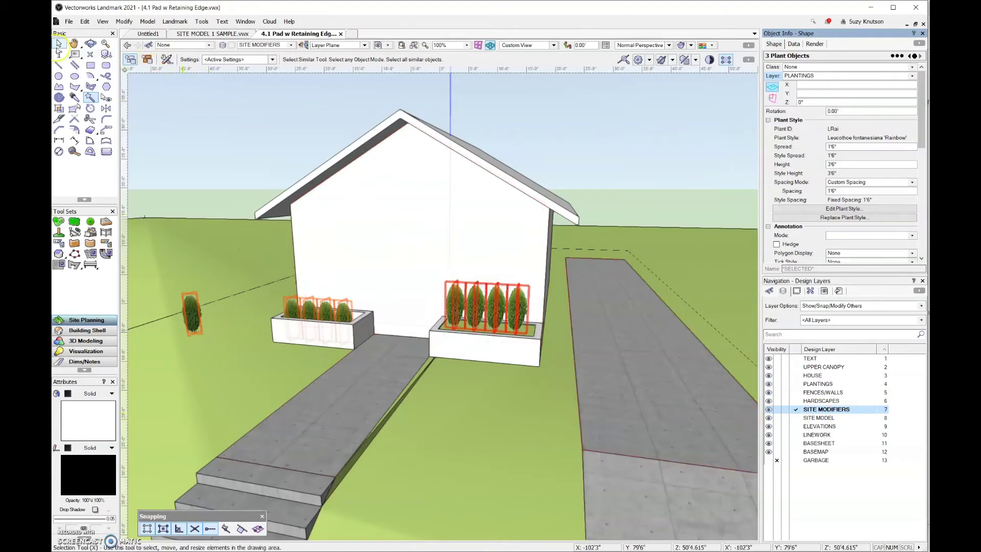
pyautogui.click(59, 43)
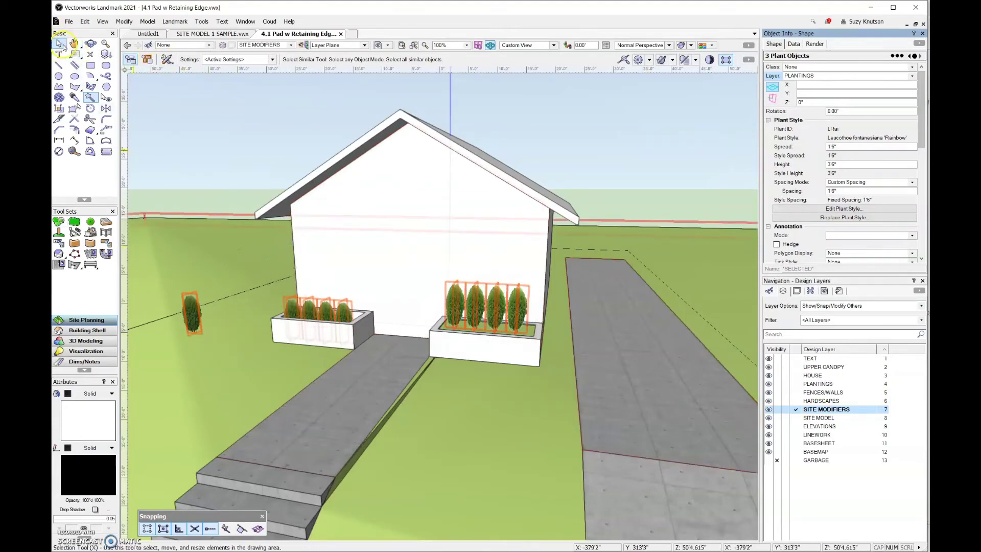
pyautogui.click(457, 348)
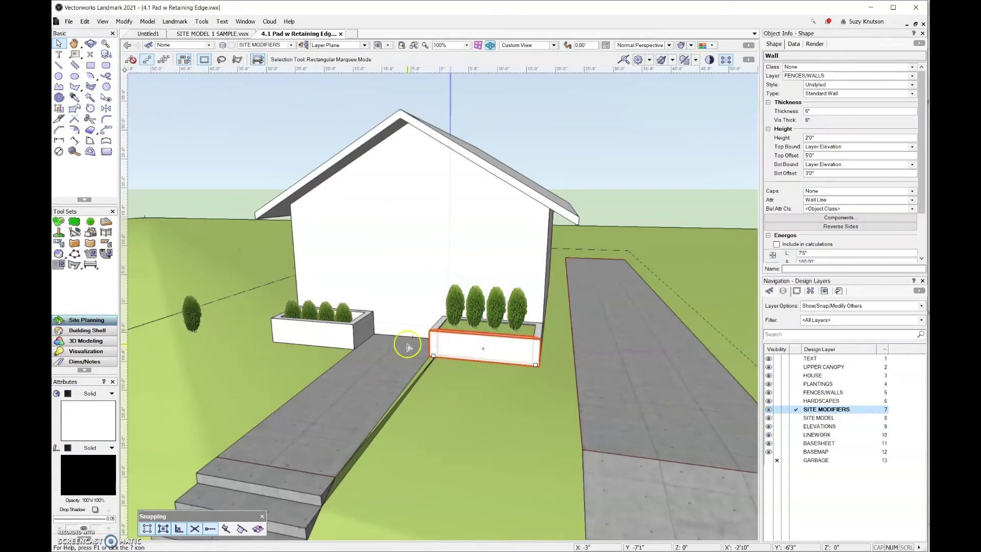
# Hide and re-show the FENCES/WALLS layer, then zoom out over the whole site
pyautogui.click(776, 392)
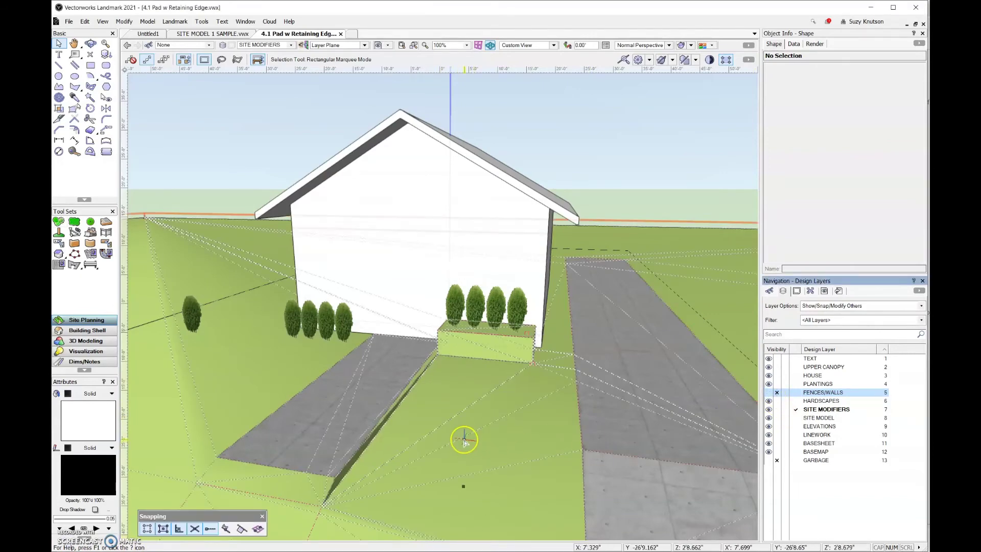
pyautogui.click(769, 393)
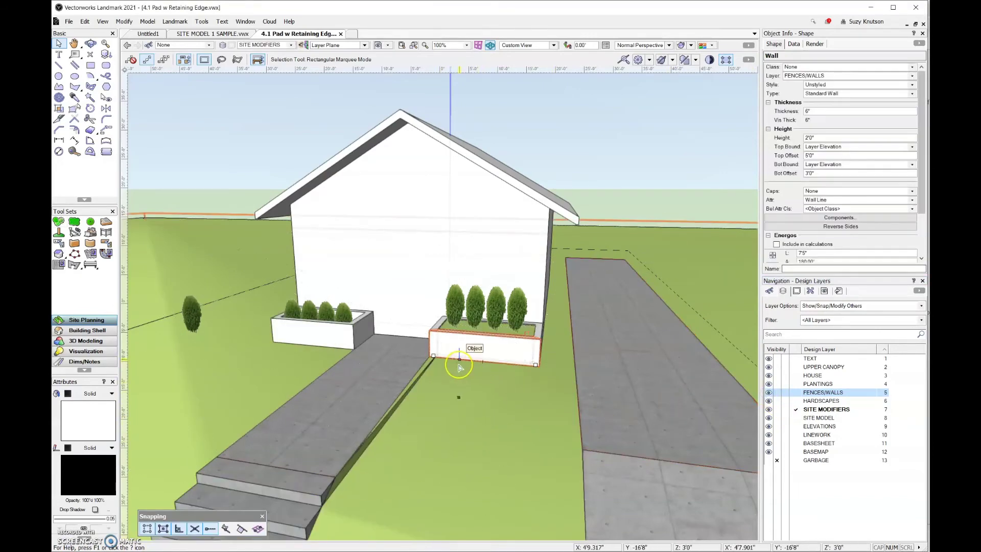
pyautogui.scroll(-5, 458, 363)
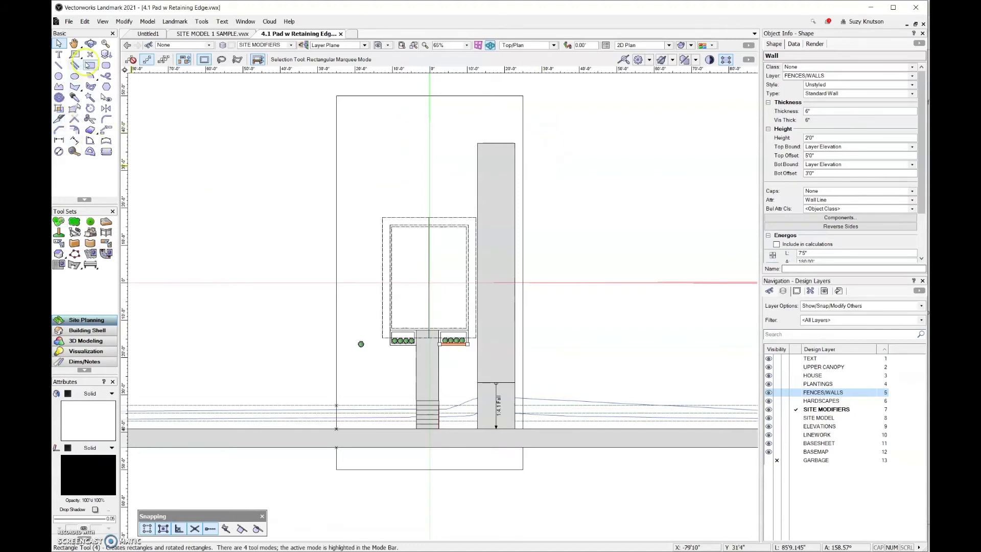
# Draw a 19'2" by 7'7" rectangle on the lawn
pyautogui.click(90, 66)
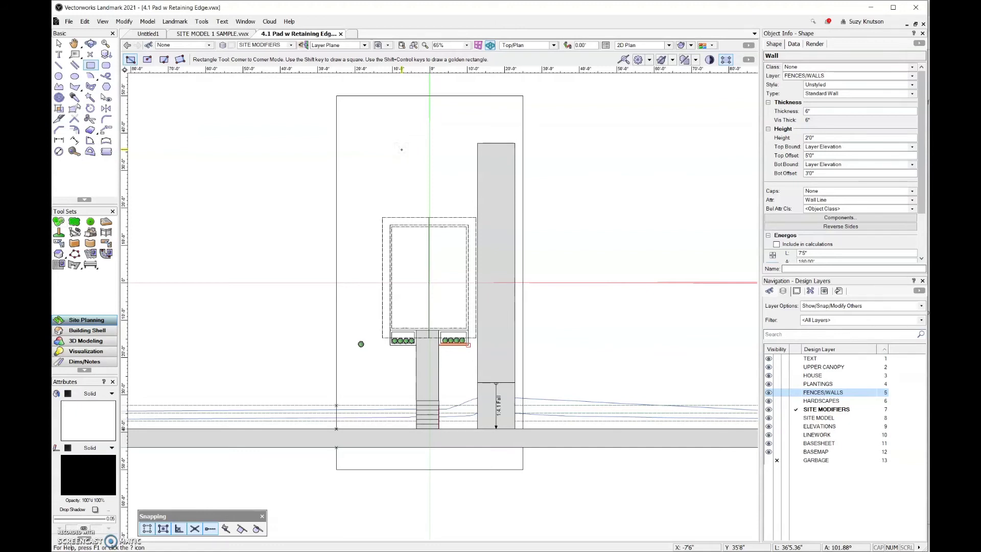
pyautogui.scroll(2, 376, 146)
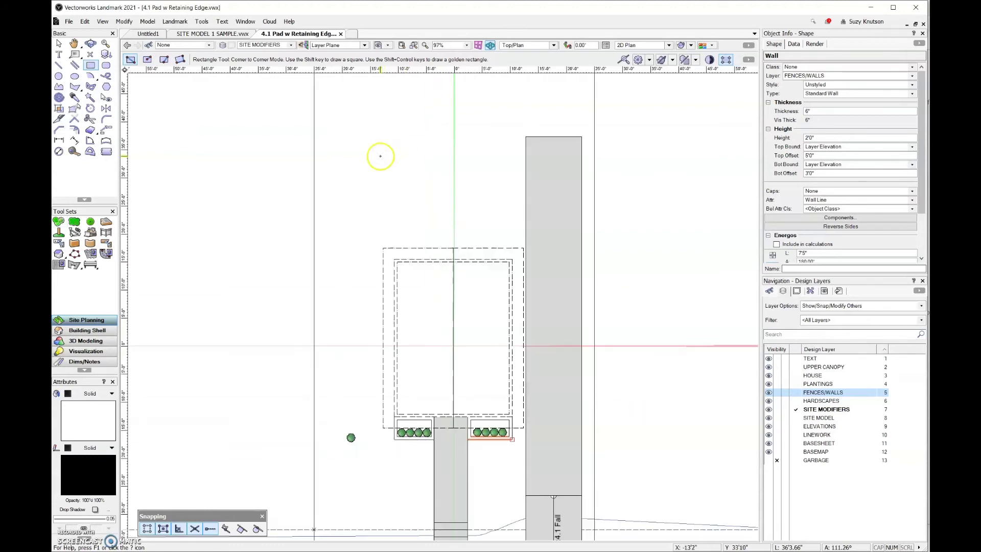
pyautogui.moveTo(376, 140)
pyautogui.mouseDown()
pyautogui.moveTo(497, 179)
pyautogui.moveTo(483, 183)
pyautogui.mouseUp()
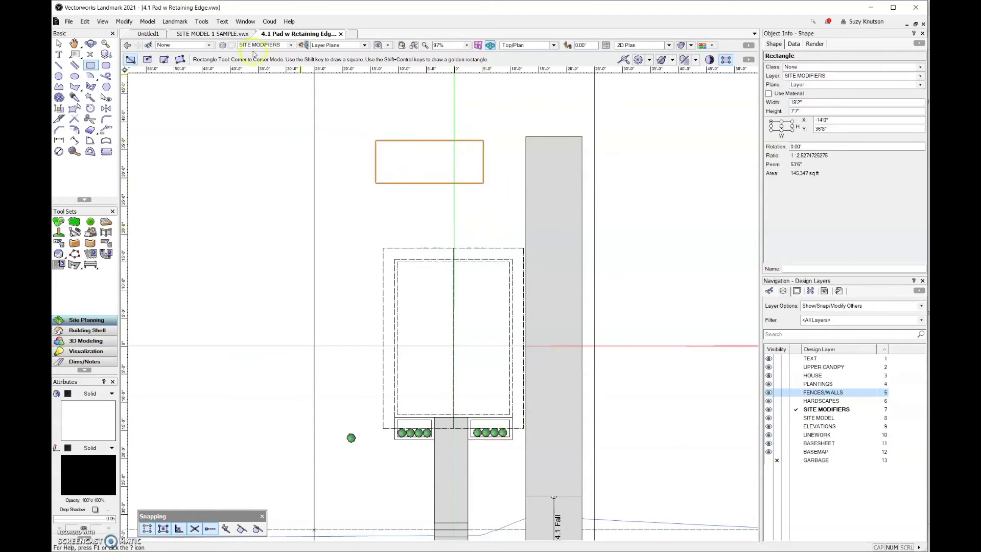
# Convert the rectangle into a 3'0" Pad with Retaining Edge site modifier
pyautogui.click(188, 26)
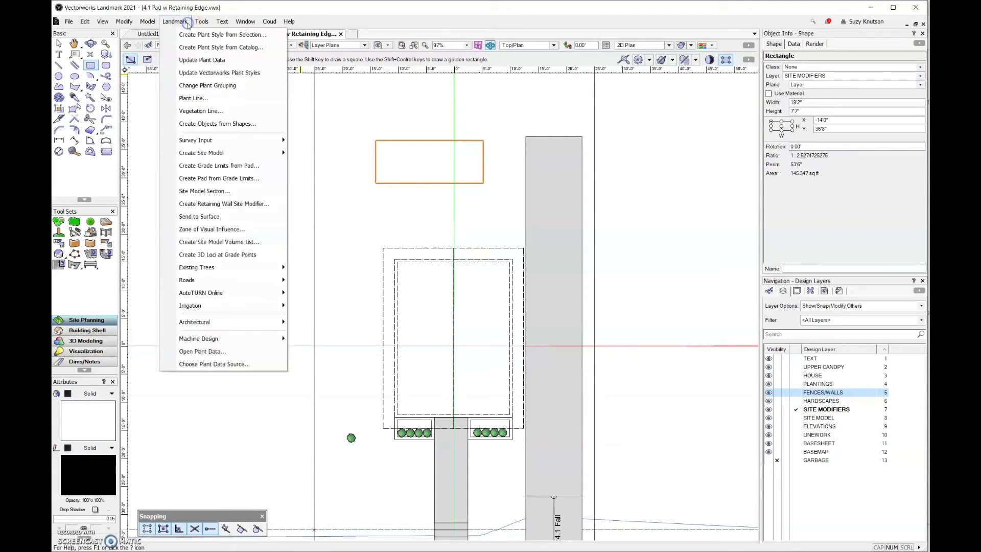
pyautogui.click(184, 124)
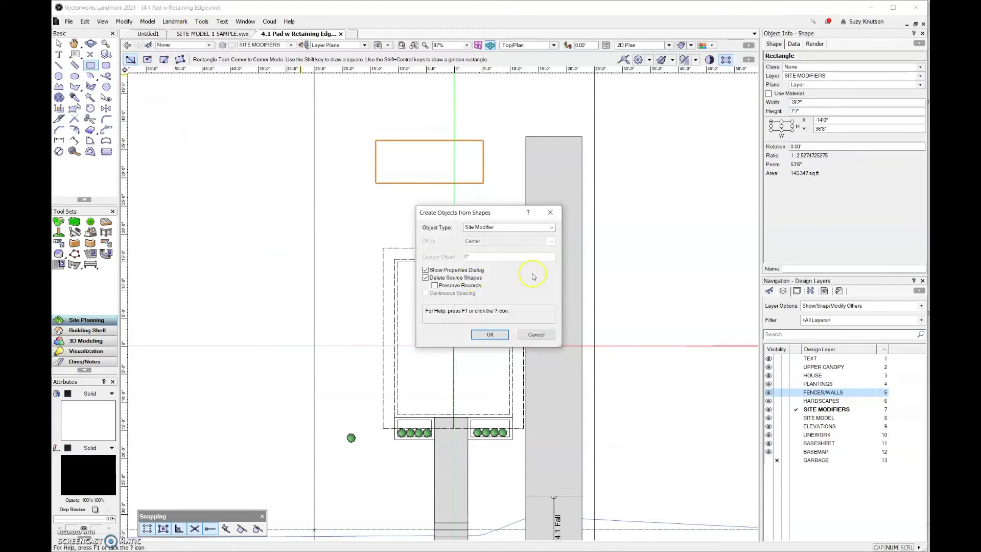
pyautogui.click(551, 229)
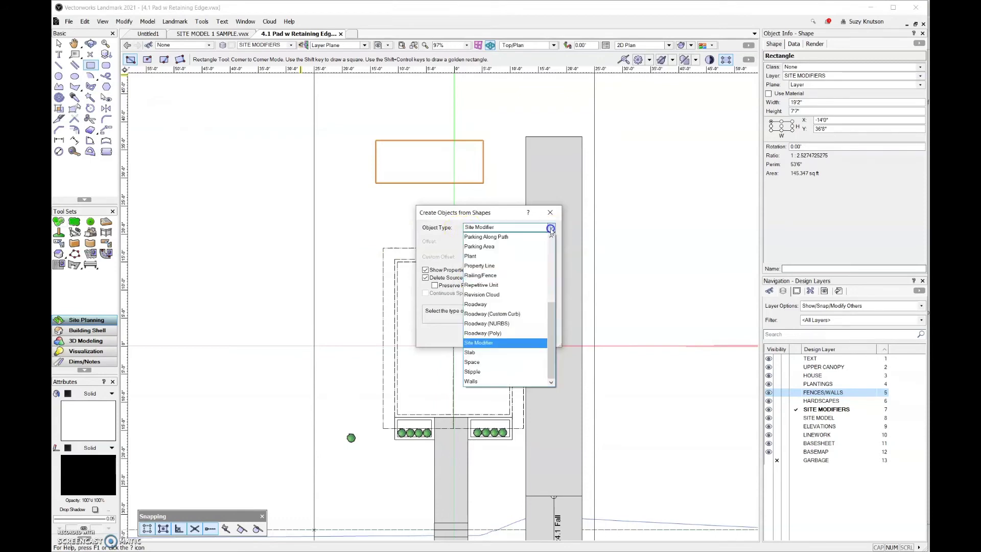
pyautogui.click(508, 340)
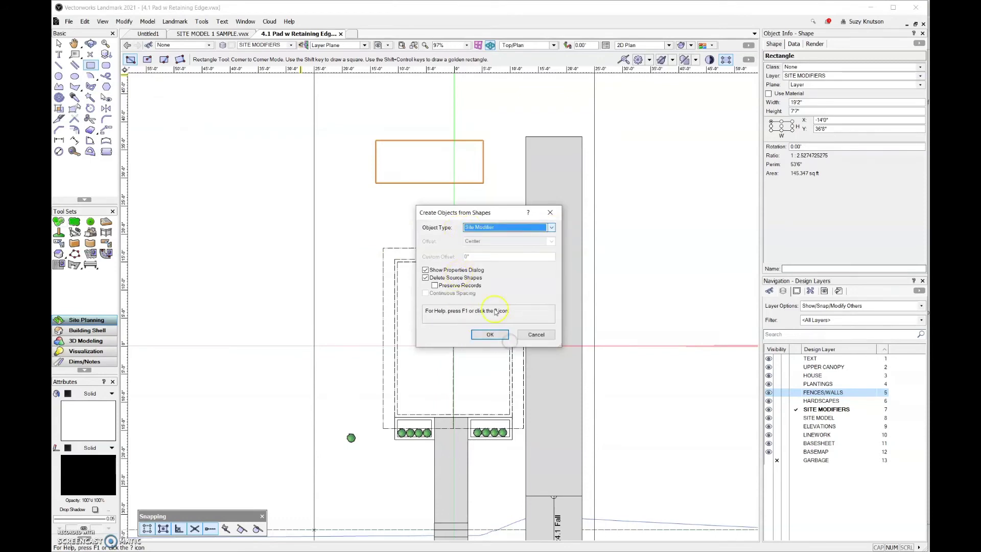
pyautogui.click(494, 334)
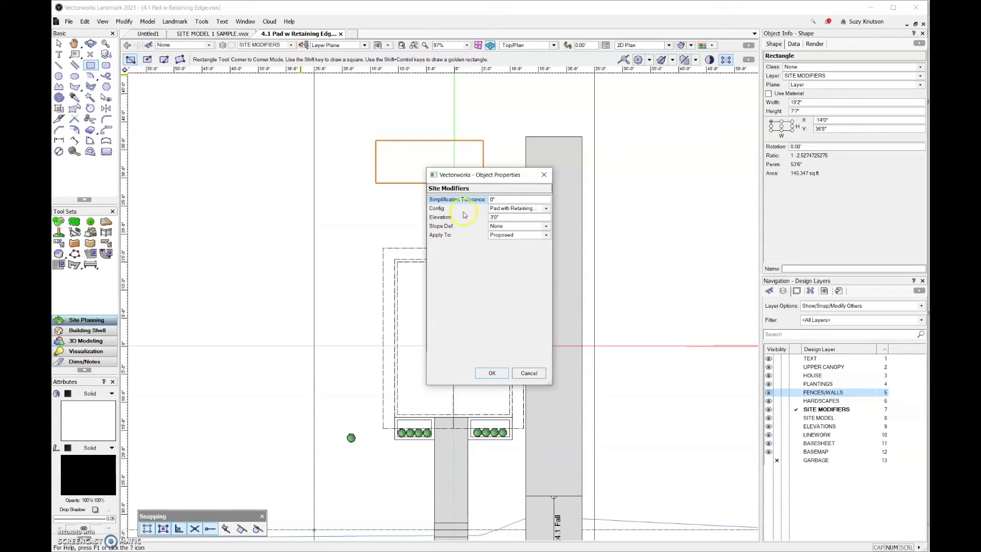
pyautogui.click(506, 220)
pyautogui.click(508, 227)
pyautogui.click(491, 373)
# Set the retaining-edge pad's elevation to -5'0"
pyautogui.click(90, 44)
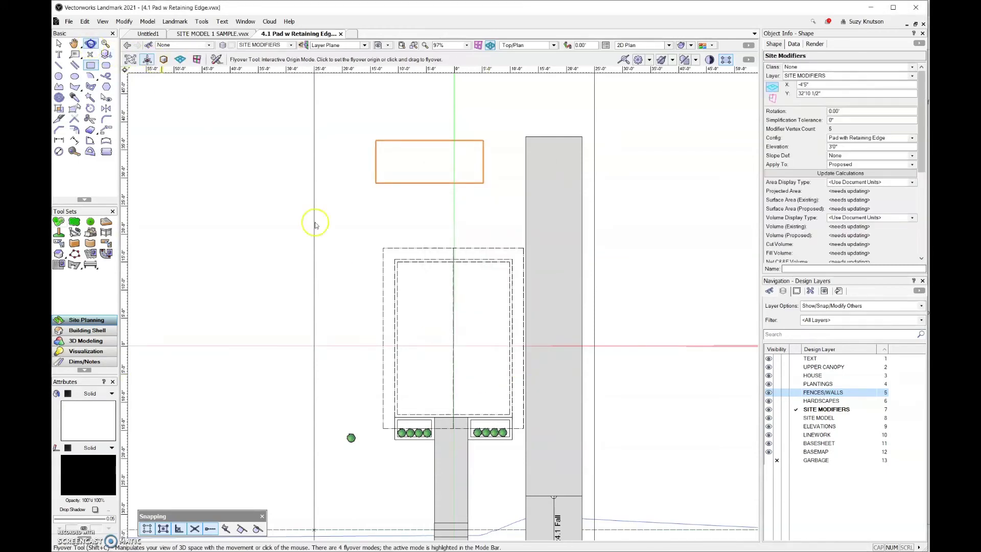
pyautogui.moveTo(317, 219); pyautogui.dragTo(268, 354)
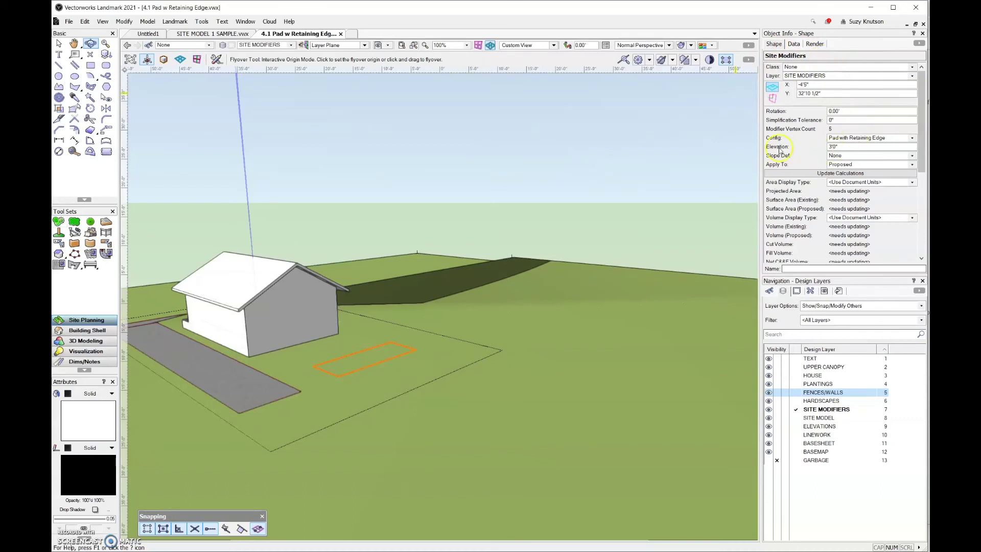
pyautogui.click(840, 147)
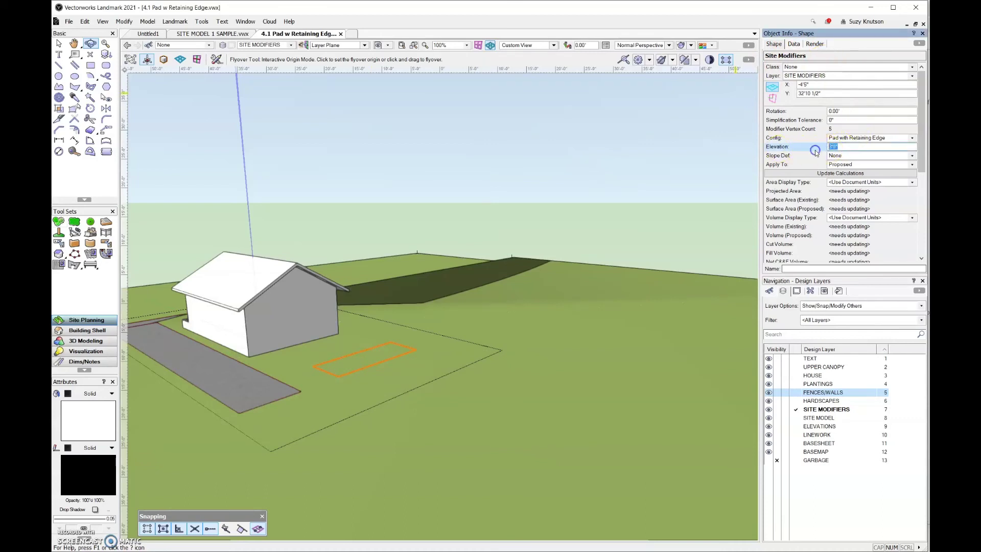
pyautogui.write("-5'")
pyautogui.press('Tab')
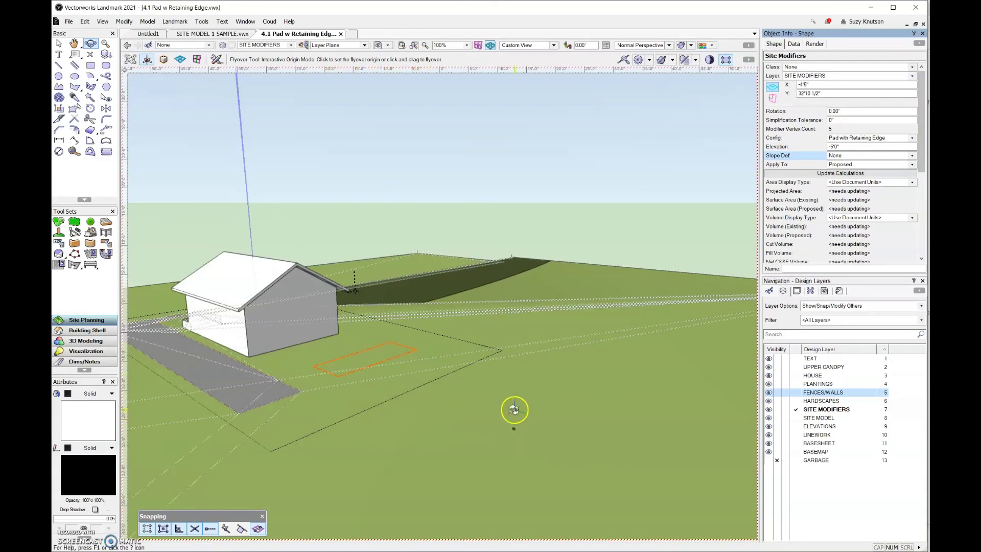
# Update the site model and orbit to view the sunken pad in 3D
pyautogui.click(59, 43)
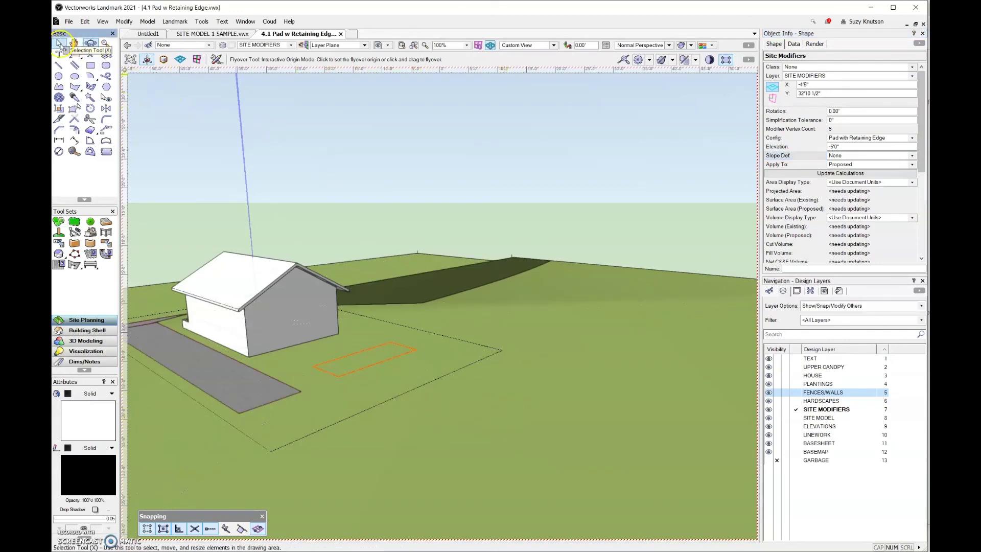
pyautogui.click(526, 368)
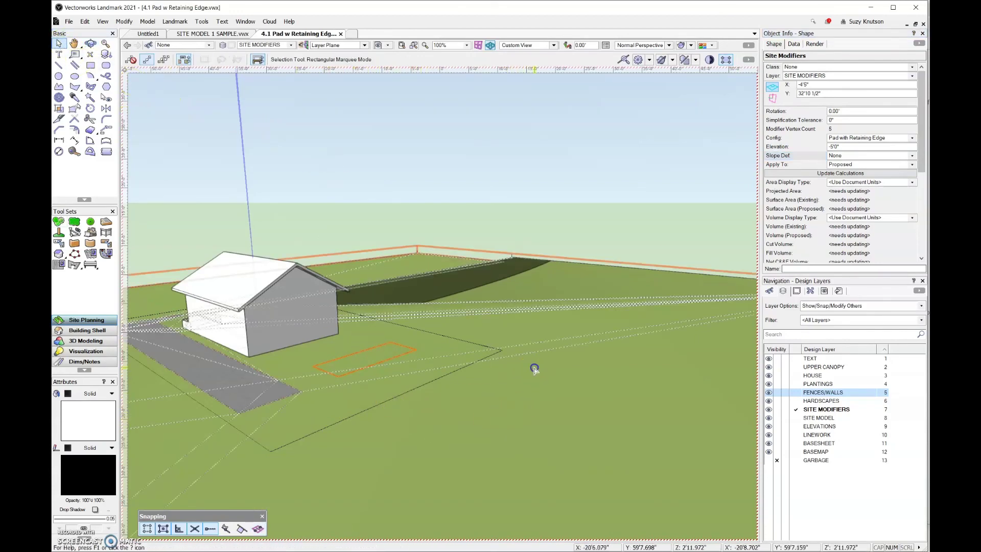
pyautogui.click(830, 138)
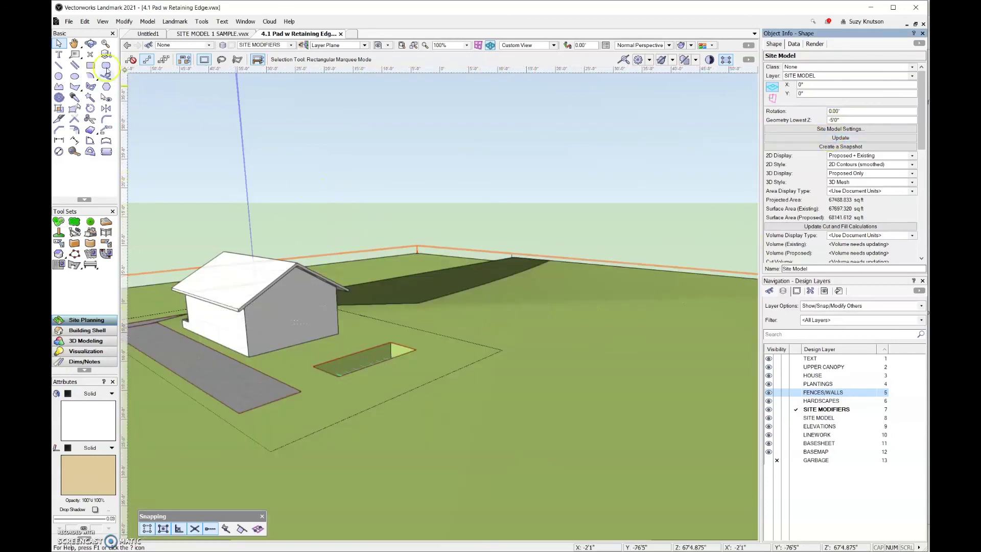
pyautogui.click(91, 43)
pyautogui.moveTo(285, 344); pyautogui.dragTo(293, 412)
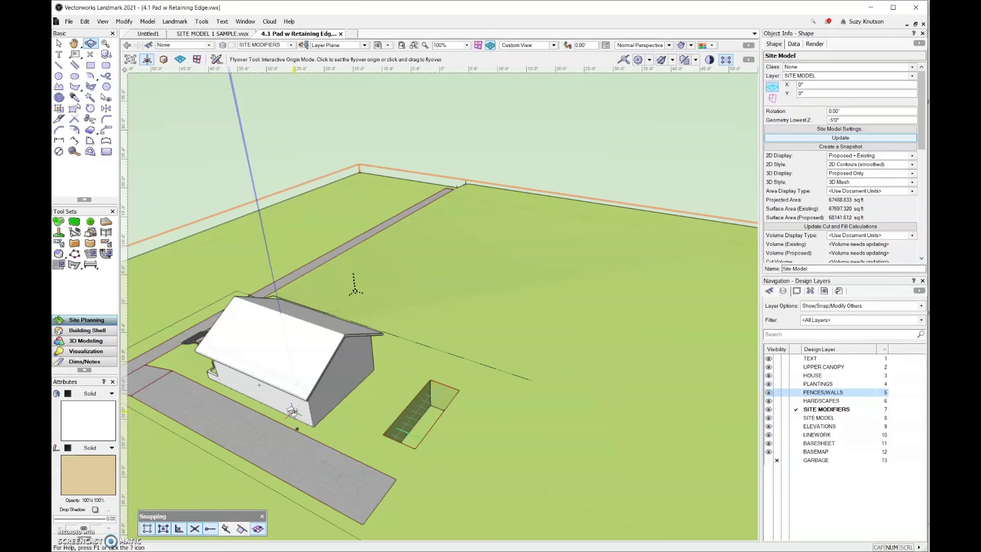
pyautogui.click(64, 536)
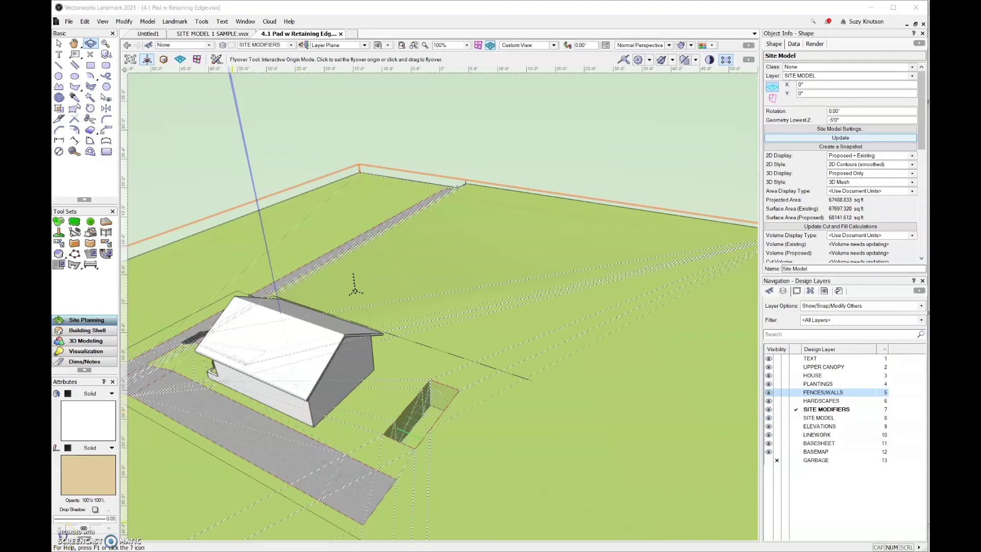